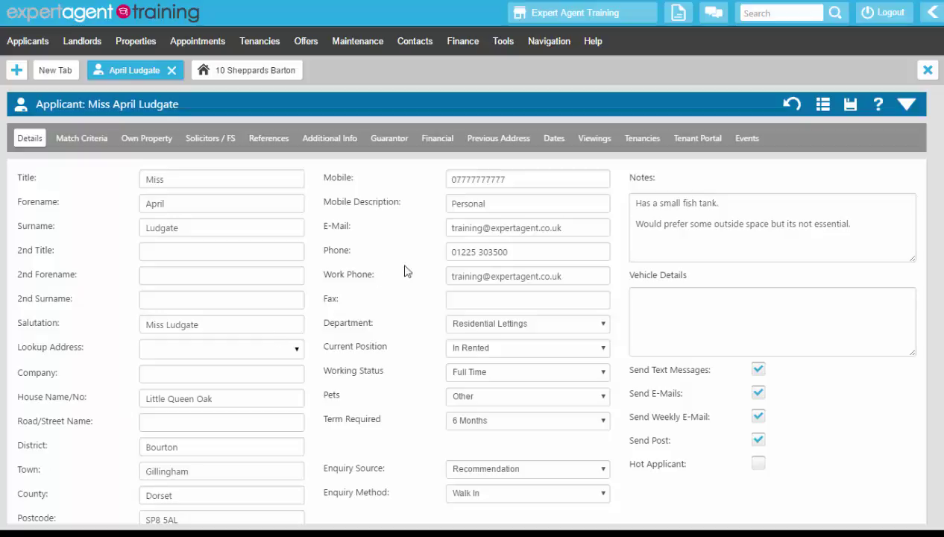
left_click(644, 141)
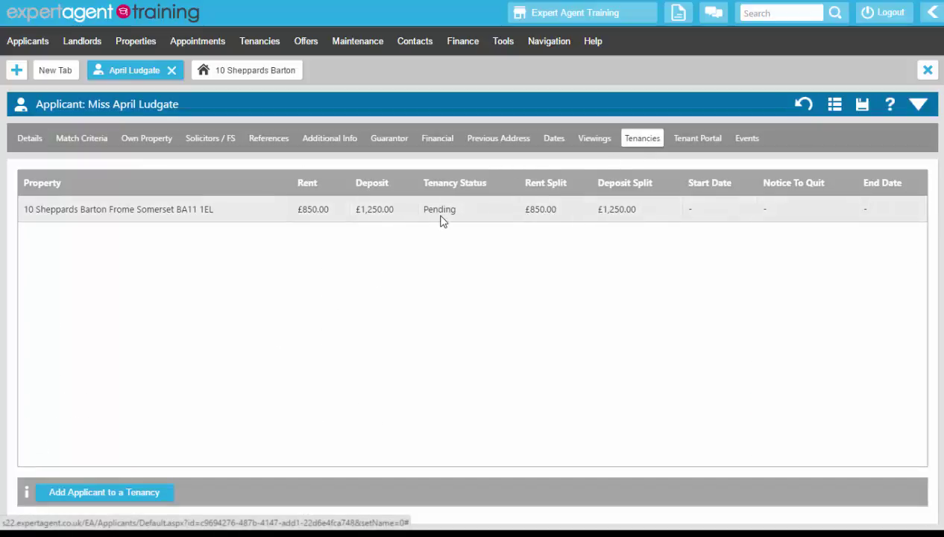
left_click(432, 209)
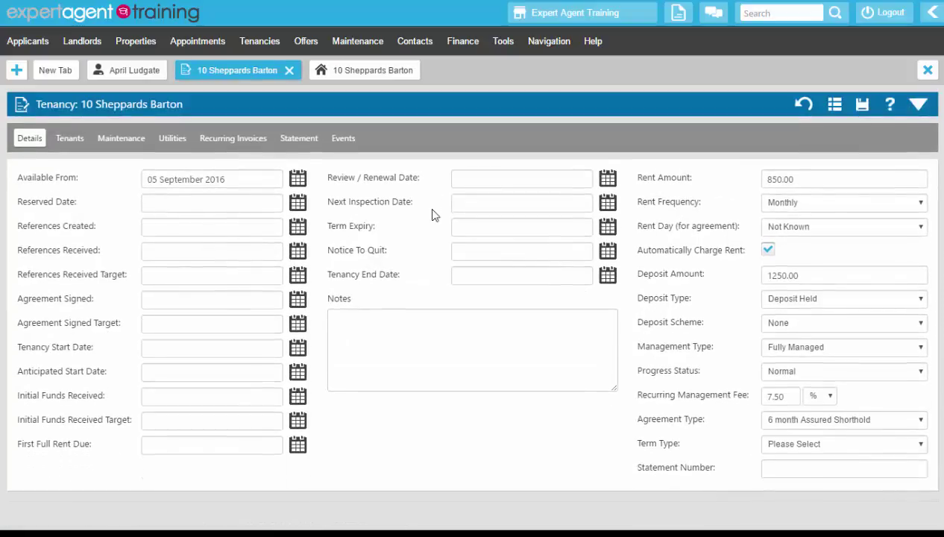
- Reserve the tenancy with move-in 12 September 2016 and applicants inactive, leaving the property board unchanged
right_click(419, 110)
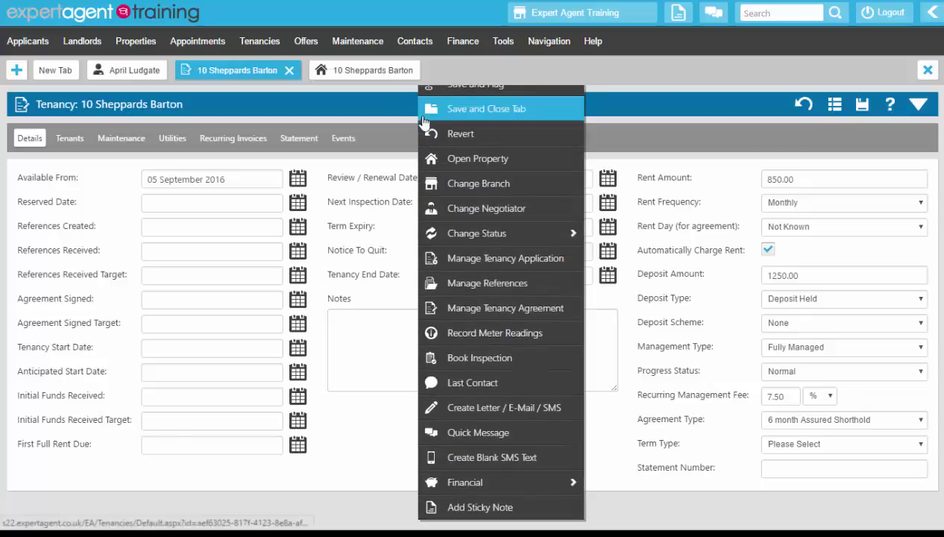
mouse_move(431, 237)
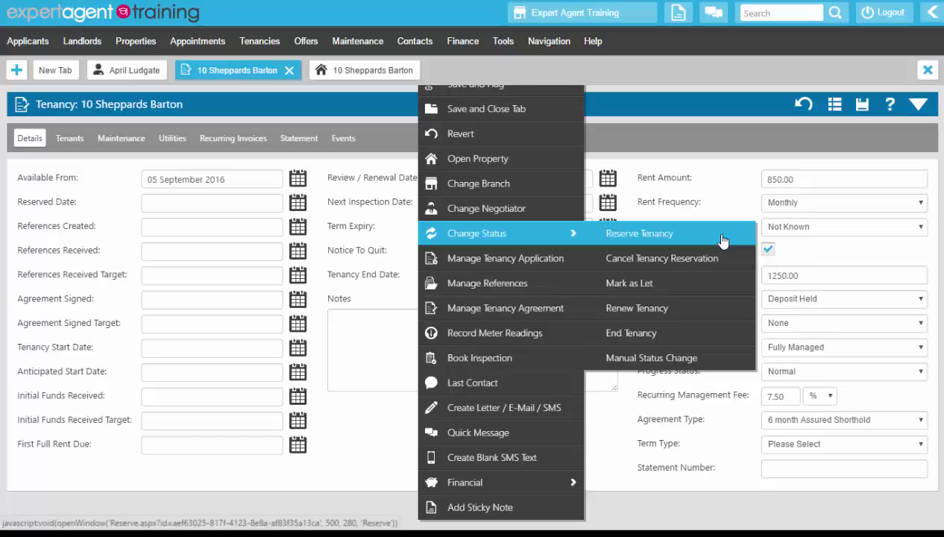
left_click(722, 240)
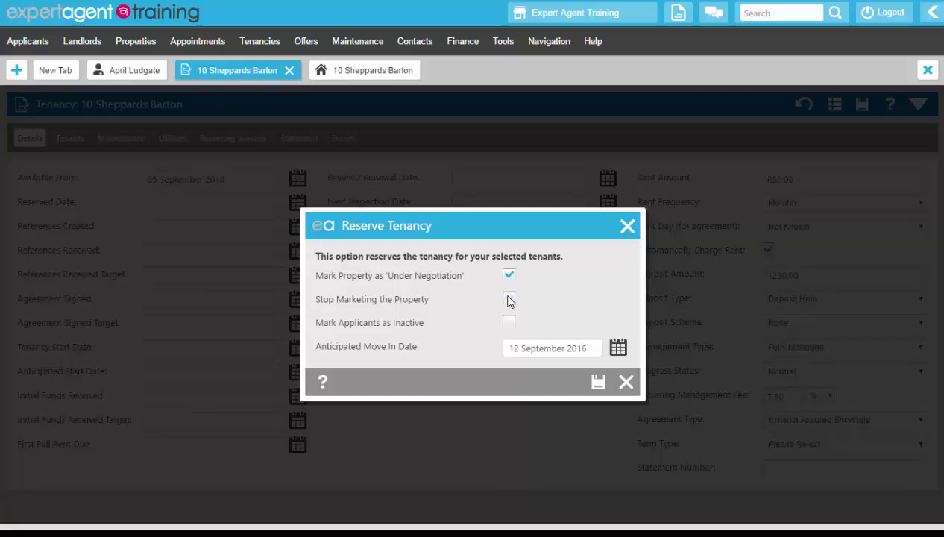
left_click(510, 325)
left_click_drag(504, 352, 596, 337)
left_click(591, 297)
left_click(598, 382)
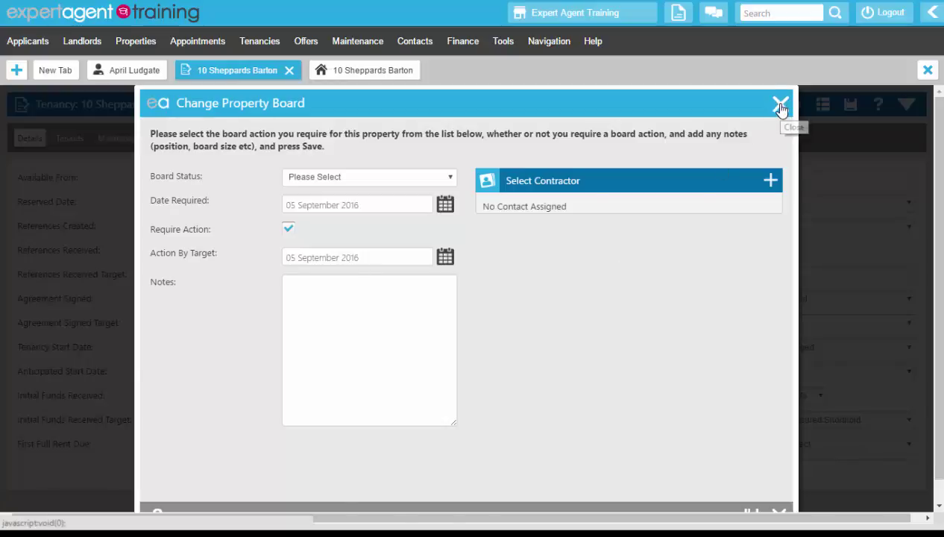
left_click(780, 106)
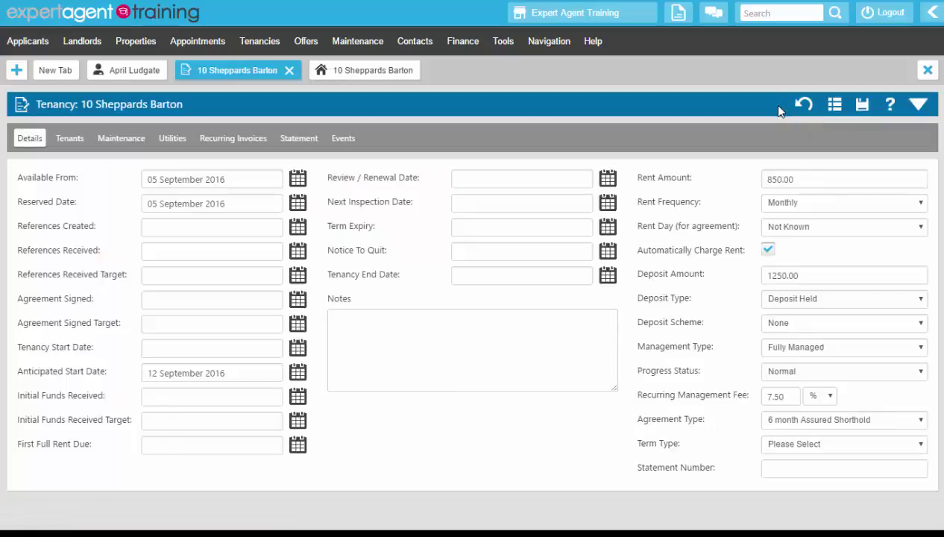
- Check the tenancy summary shows Reserved, then view the applicant's Events history
left_click(917, 106)
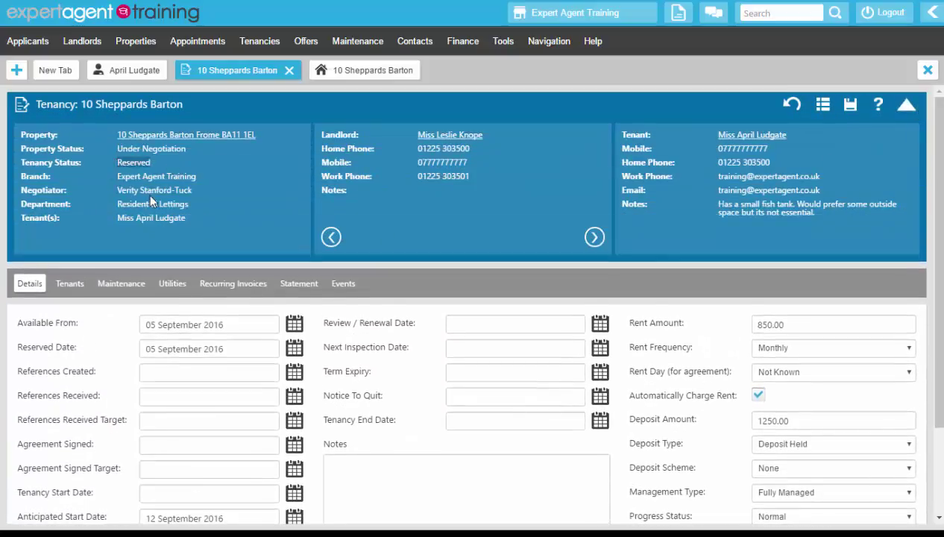
left_click(904, 106)
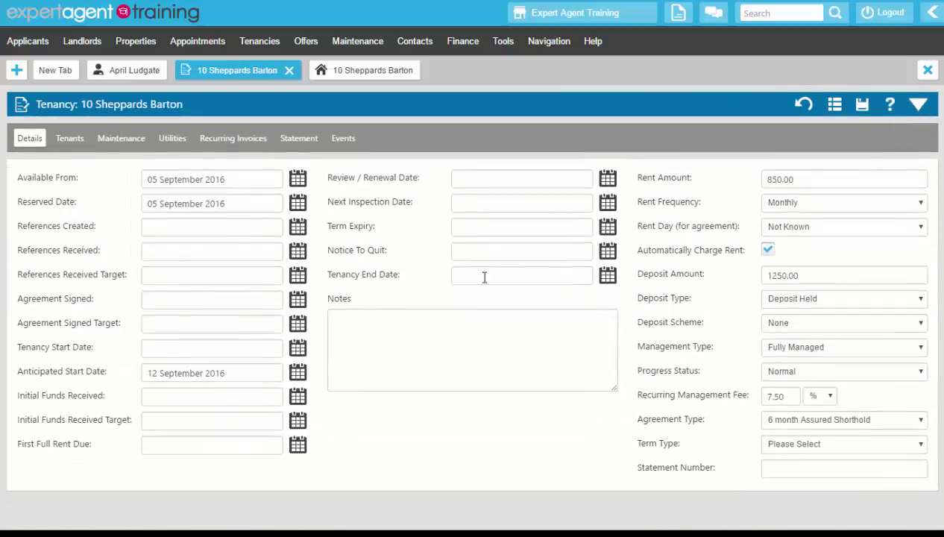
left_click(130, 75)
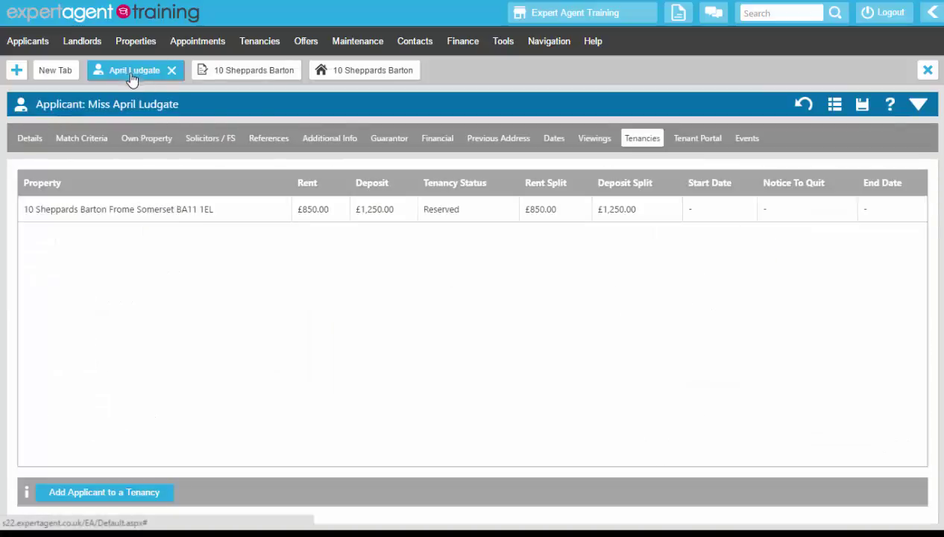
left_click(747, 140)
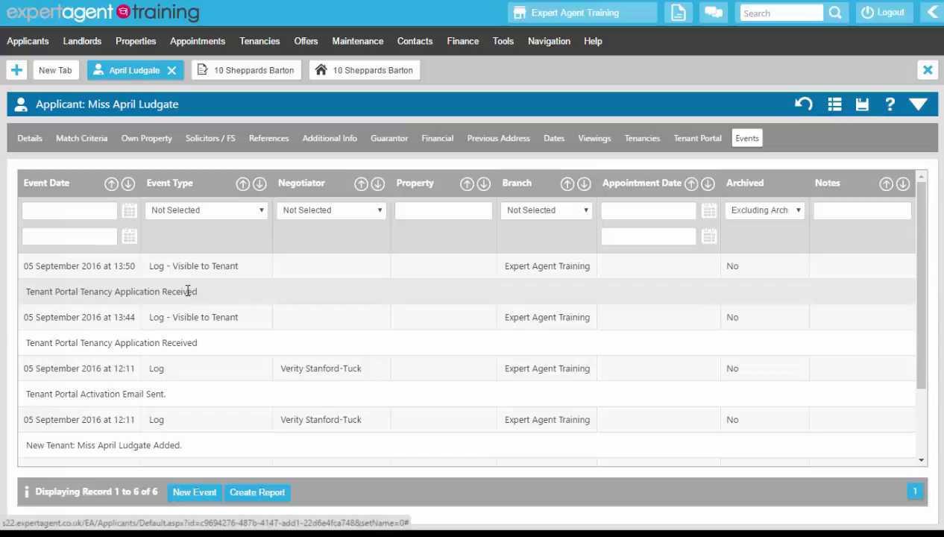
- Review the Tenancy Application Received event and the applicant's references, then return to the tenancy
left_click(186, 291)
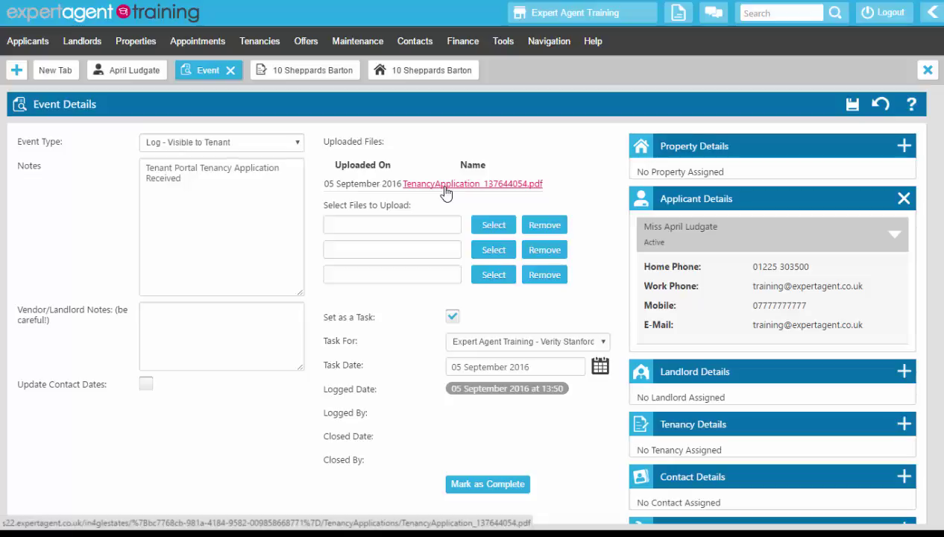
left_click(120, 72)
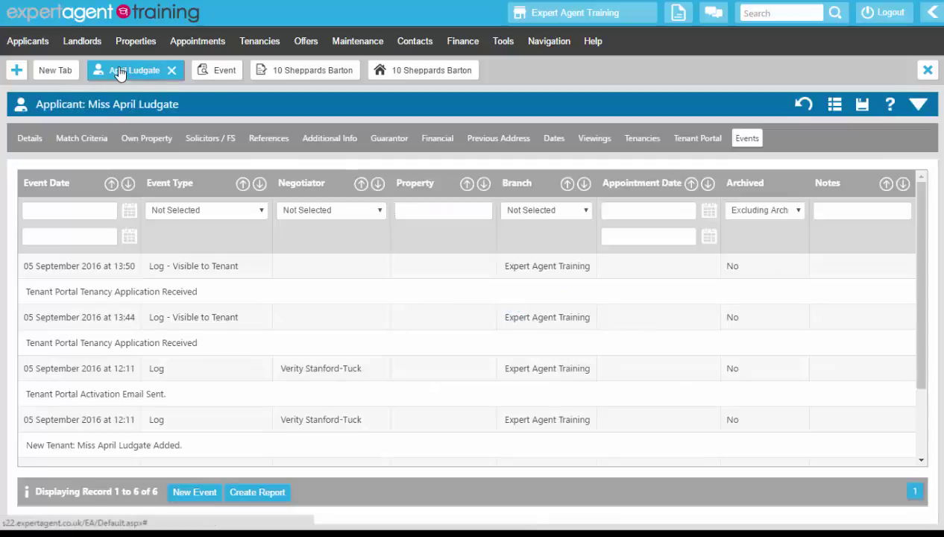
left_click(267, 143)
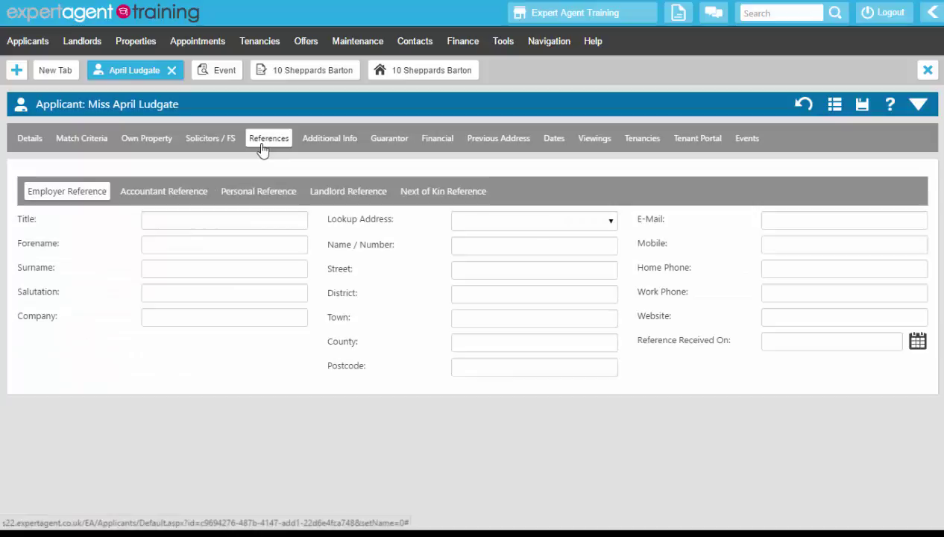
left_click(273, 74)
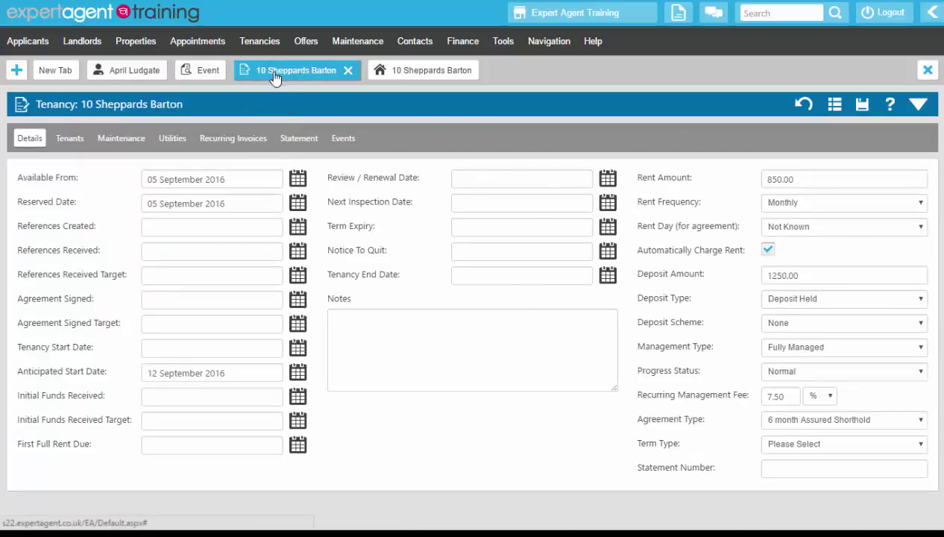
- Set References Created to 05 September 2016 in Manage References and save it
right_click(356, 119)
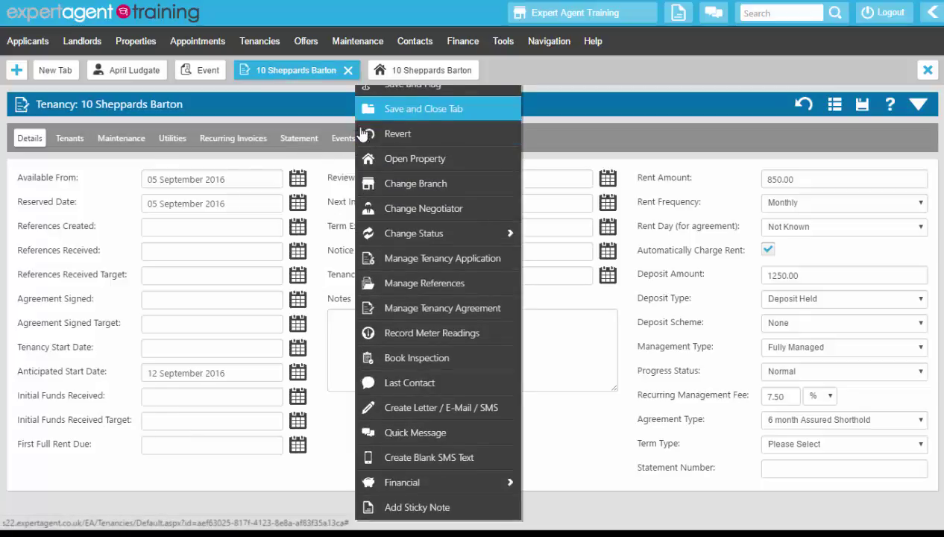
left_click(381, 284)
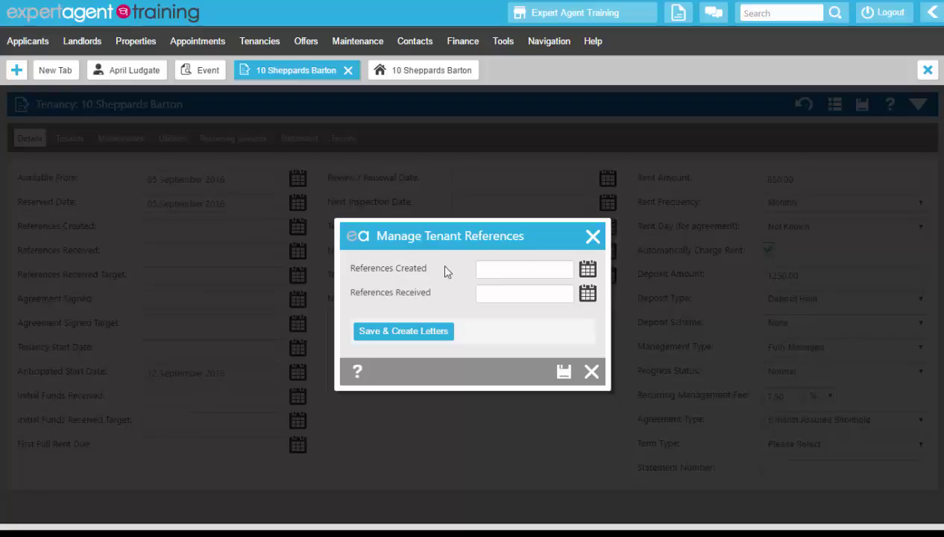
left_click(588, 269)
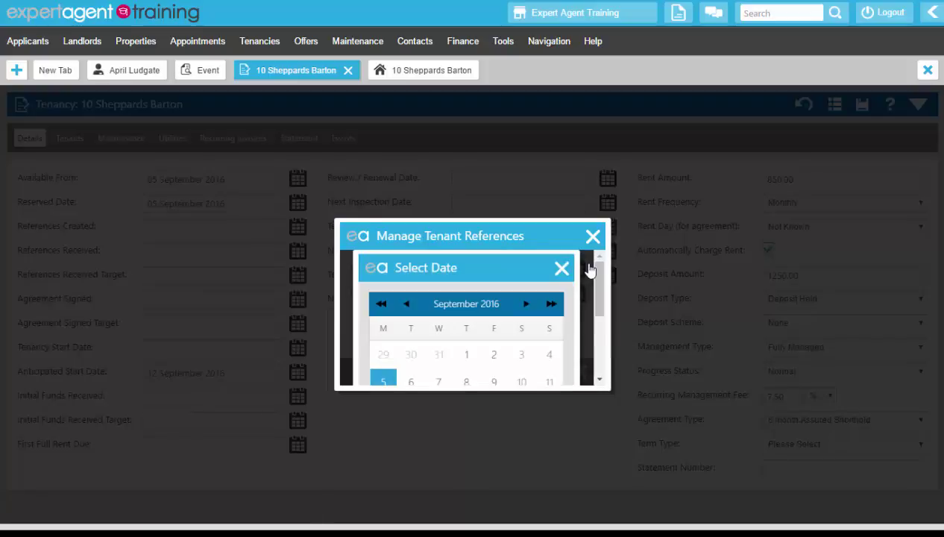
scroll(589, 270, "down", 3)
scroll(570, 274, "up", 3)
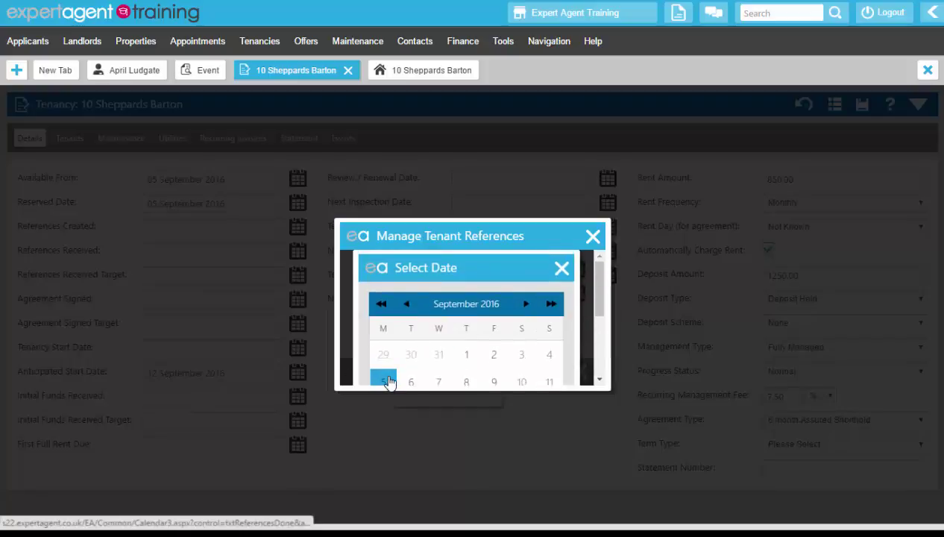
left_click(386, 381)
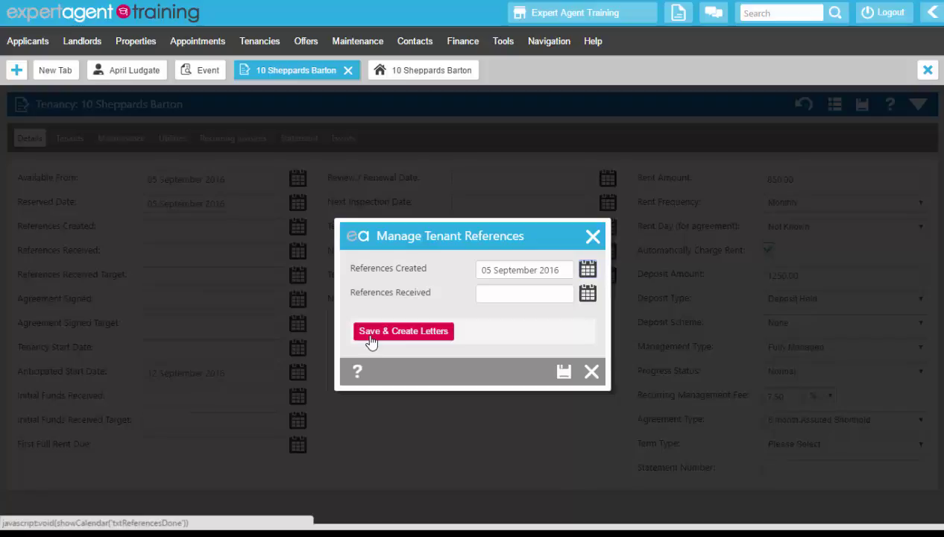
left_click(565, 371)
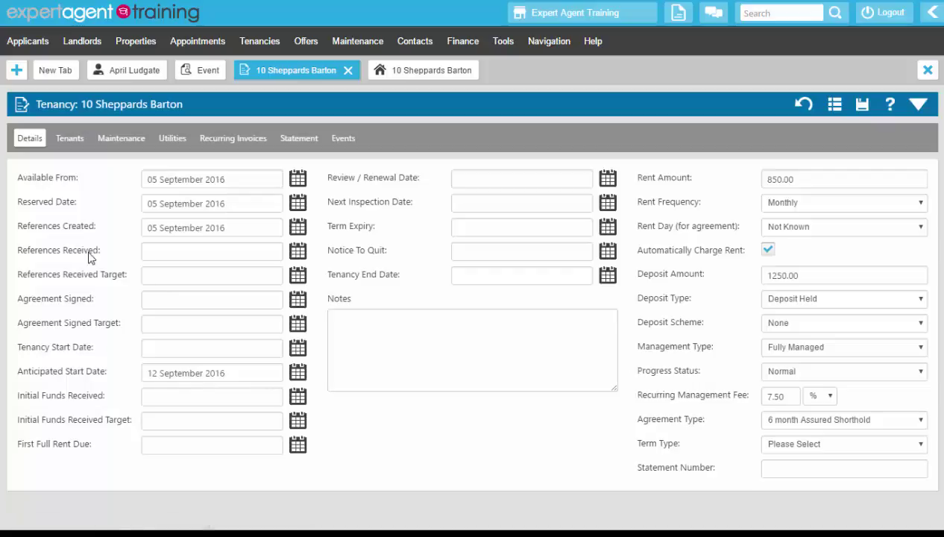
left_click_drag(238, 226, 140, 225)
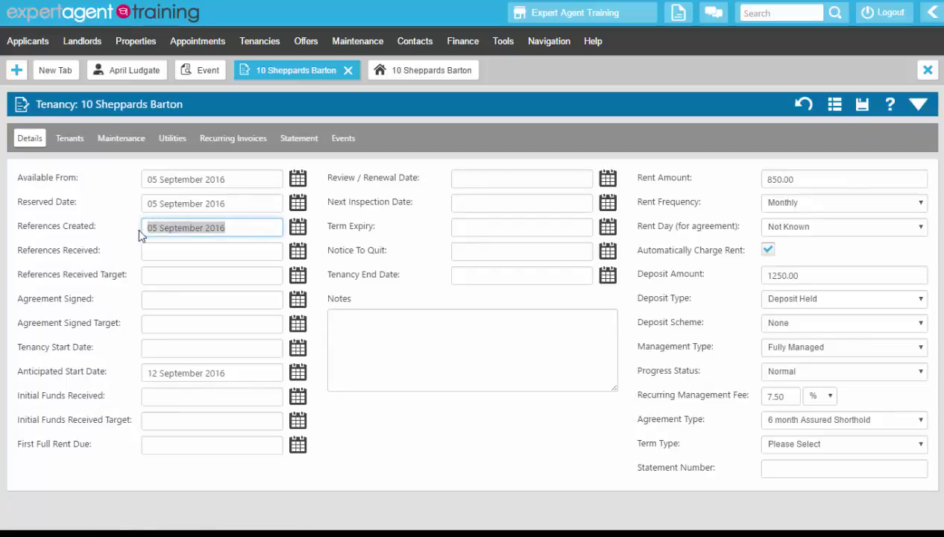
- Set the References Received Target date to 12 September 2016
left_click(297, 276)
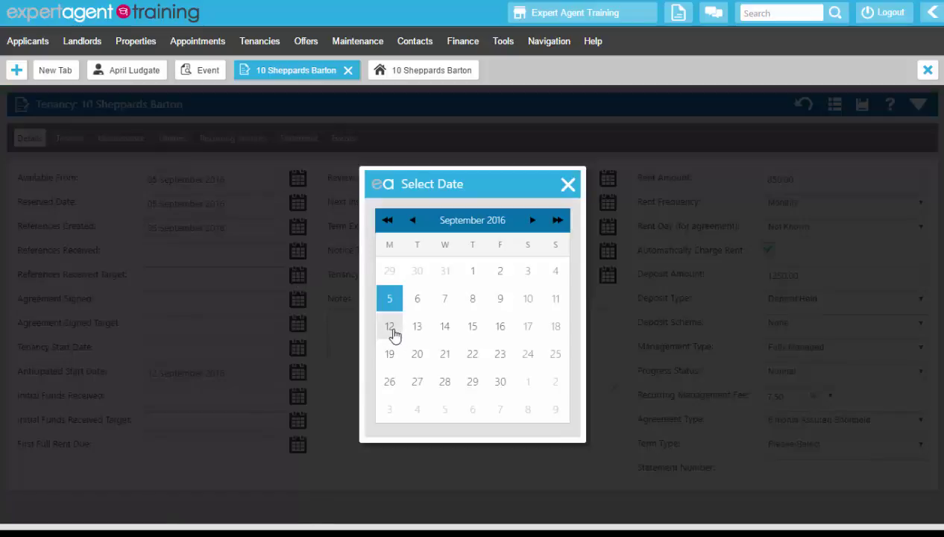
left_click(389, 328)
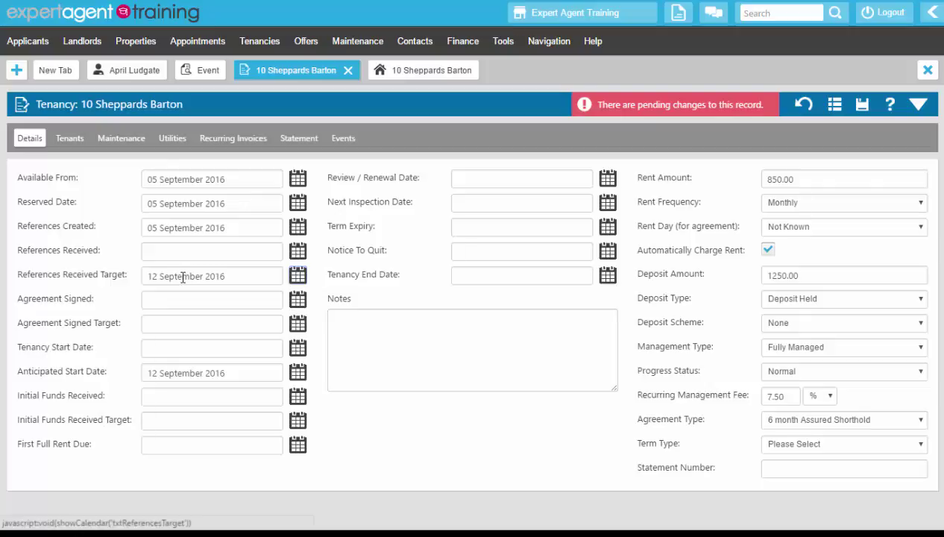
right_click(406, 136)
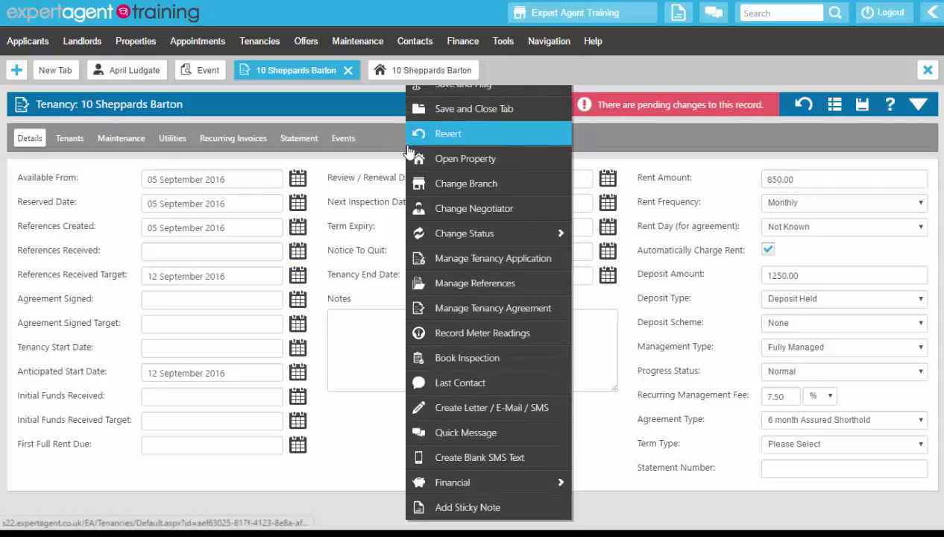
- Set References Received to 05 September 2016 in Manage Tenant References and save it
left_click(422, 283)
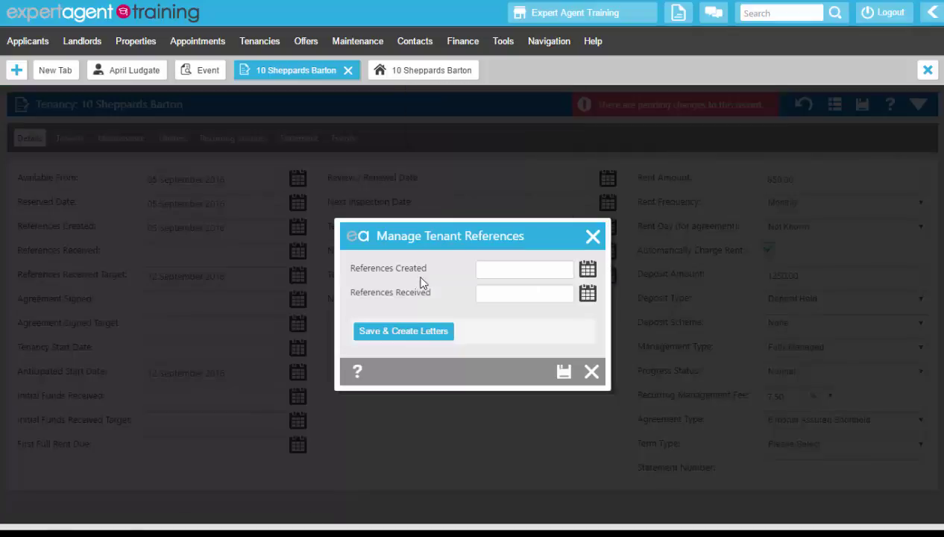
left_click(588, 294)
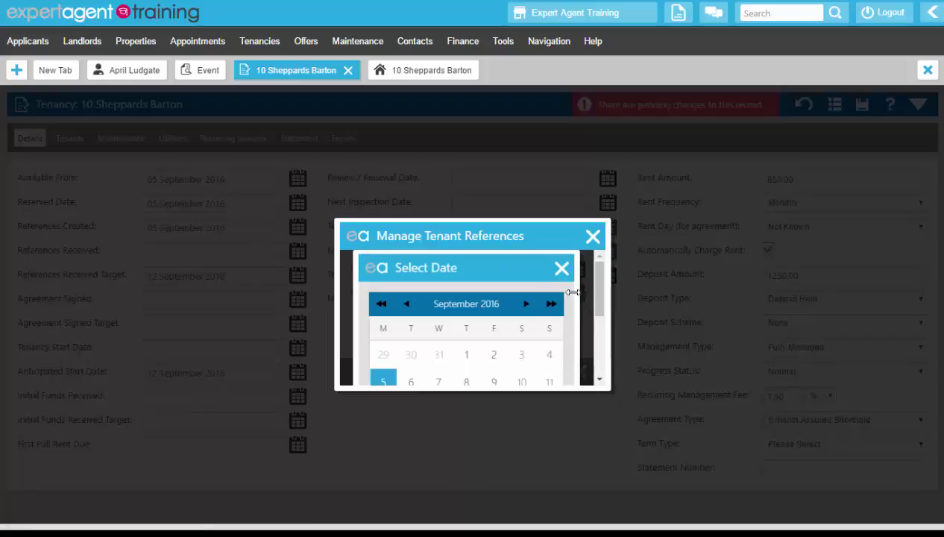
left_click(383, 380)
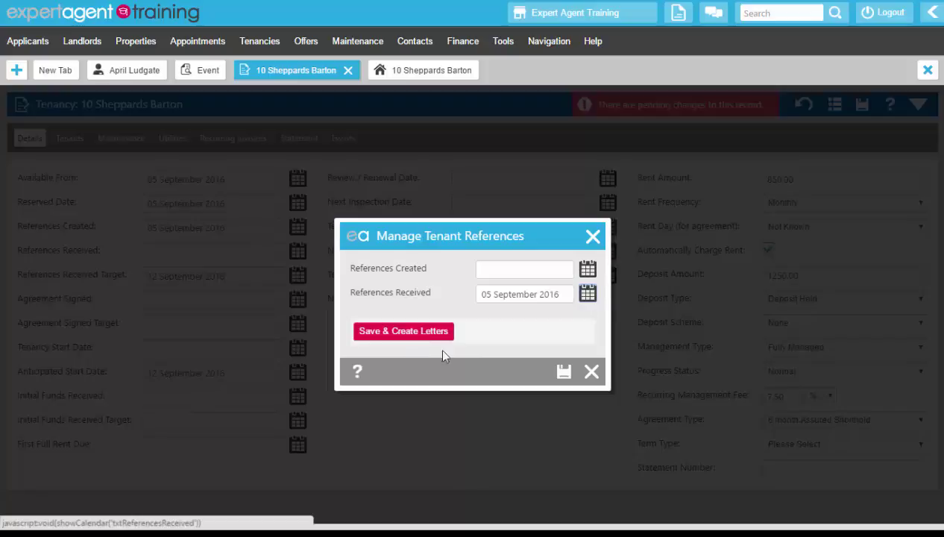
left_click(563, 372)
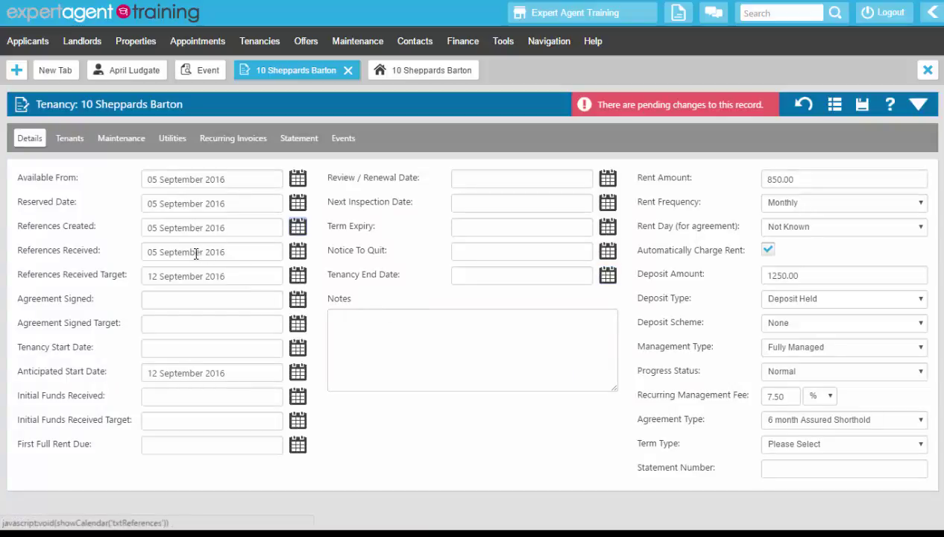
left_click_drag(235, 252, 135, 257)
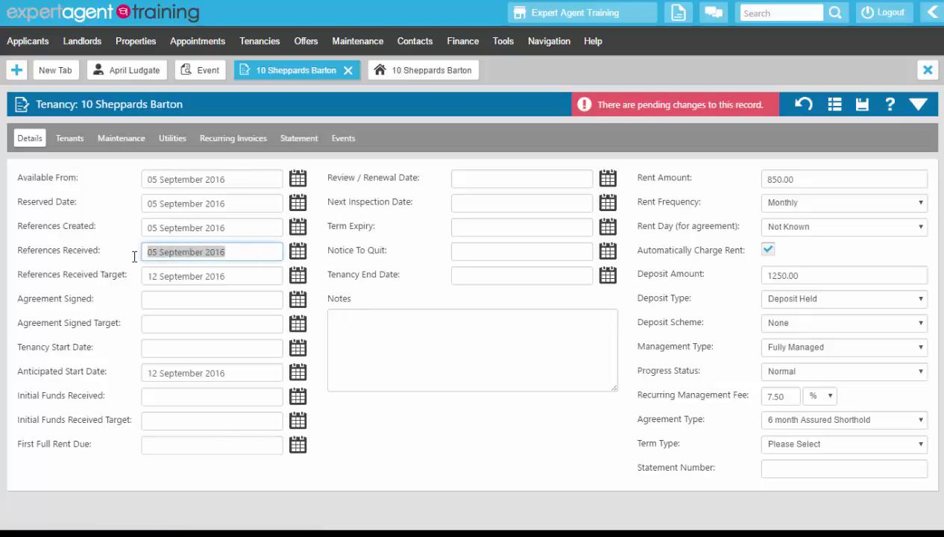
left_click(134, 256)
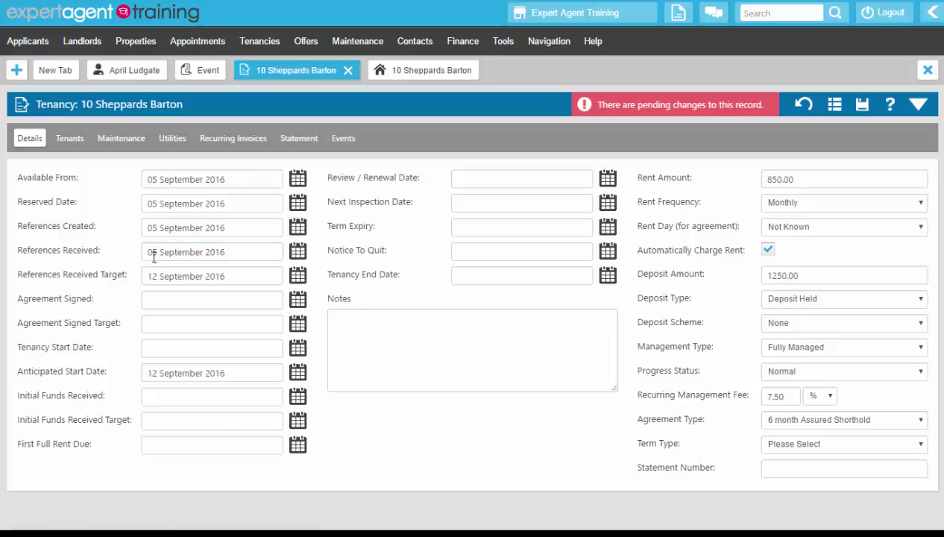
left_click_drag(227, 276, 131, 288)
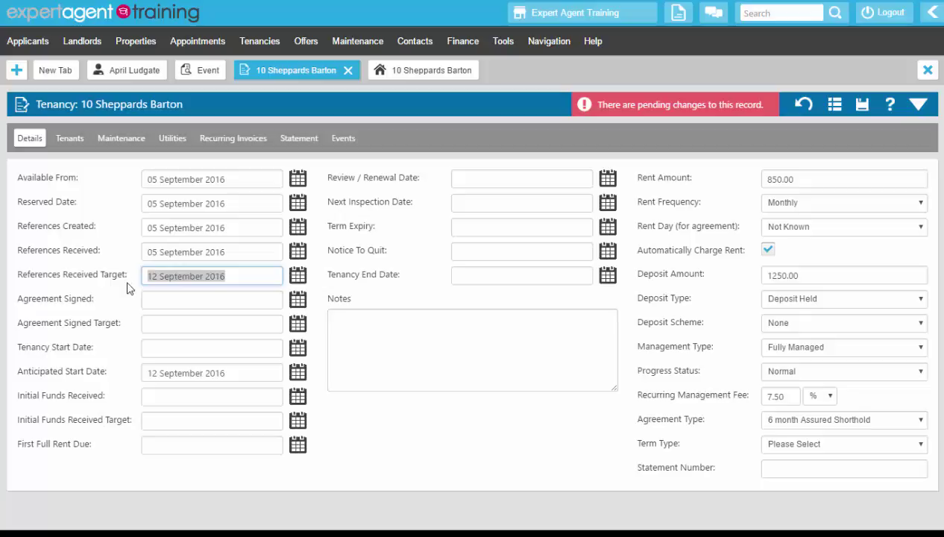
left_click(105, 253)
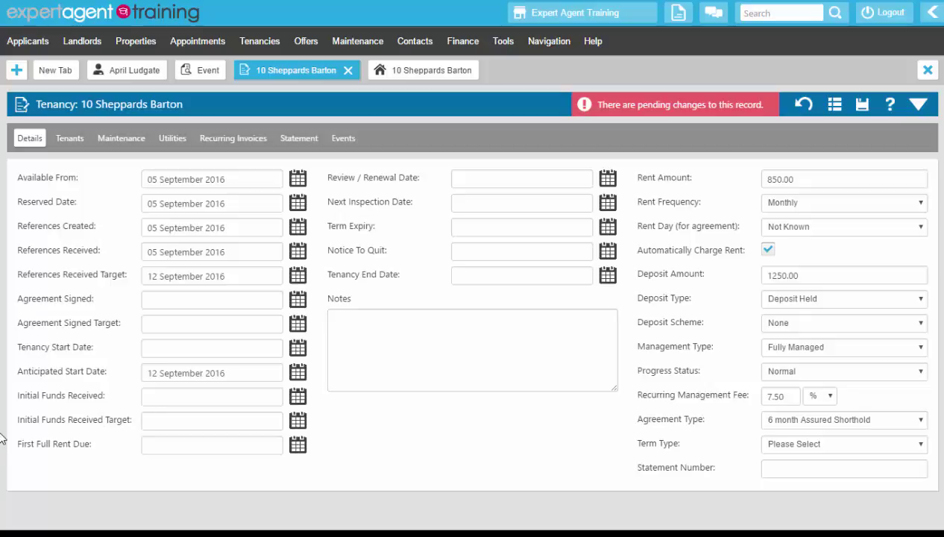
- Save the tenancy's pending reference dates (05 September 2016, target 12 September 2016)
right_click(477, 142)
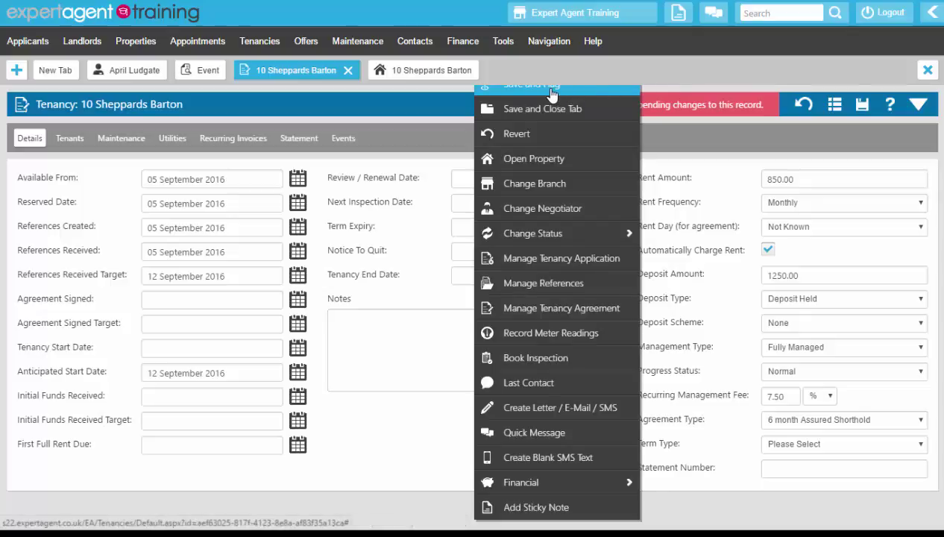
mouse_move(559, 48)
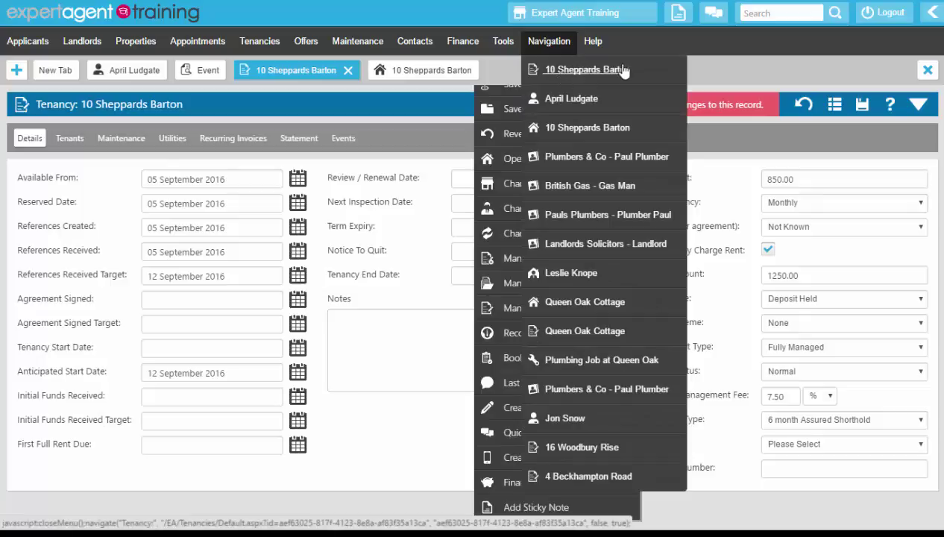
left_click(399, 112)
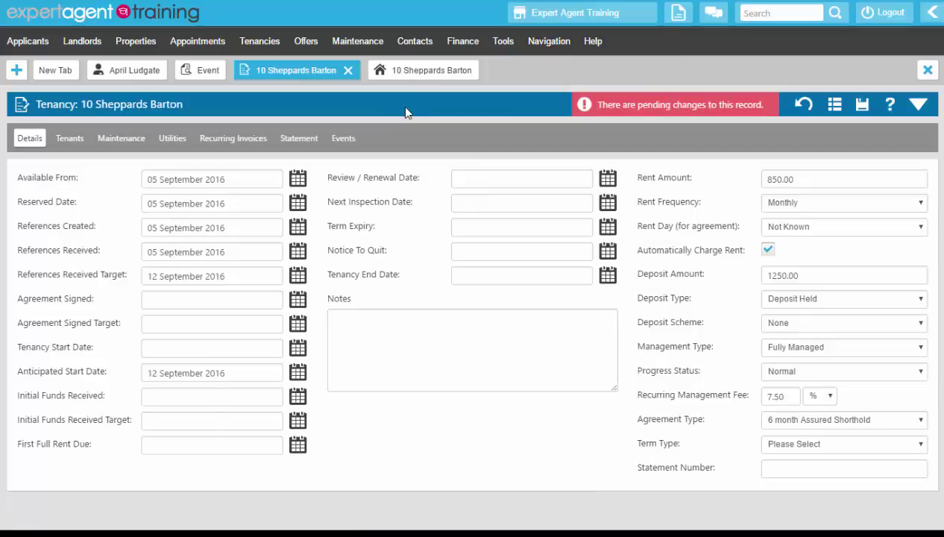
left_click(867, 106)
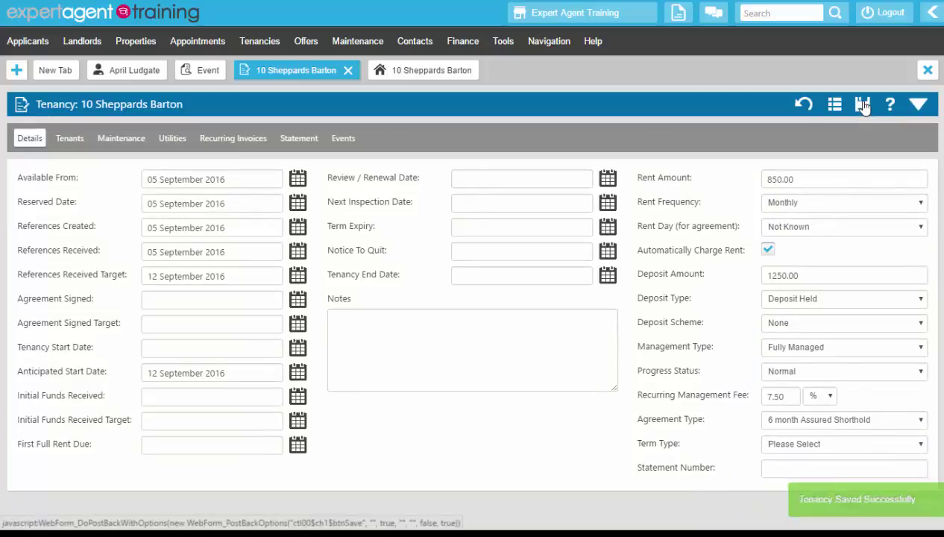
right_click(376, 126)
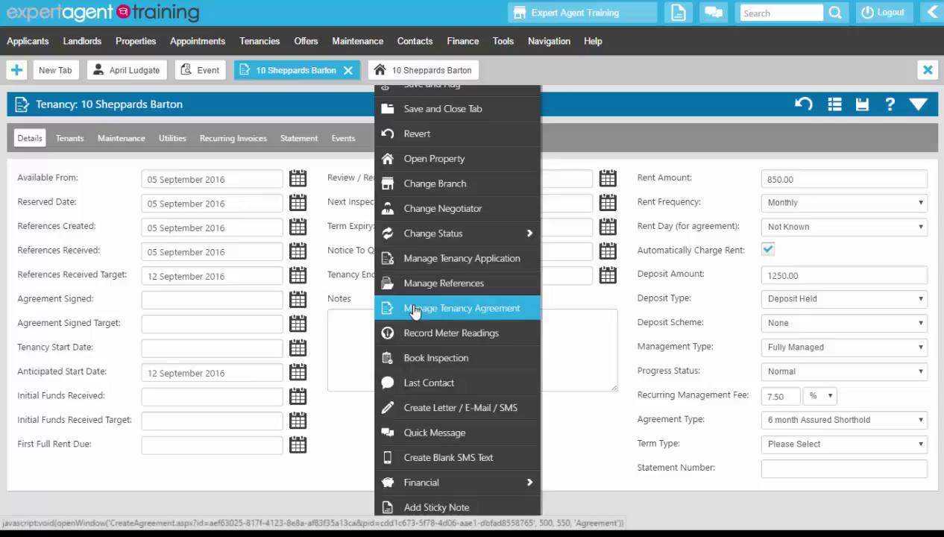
- In Manage Tenancy Agreement, review the landlord names and keep the 6 month Assured Shorthold type
left_click(414, 310)
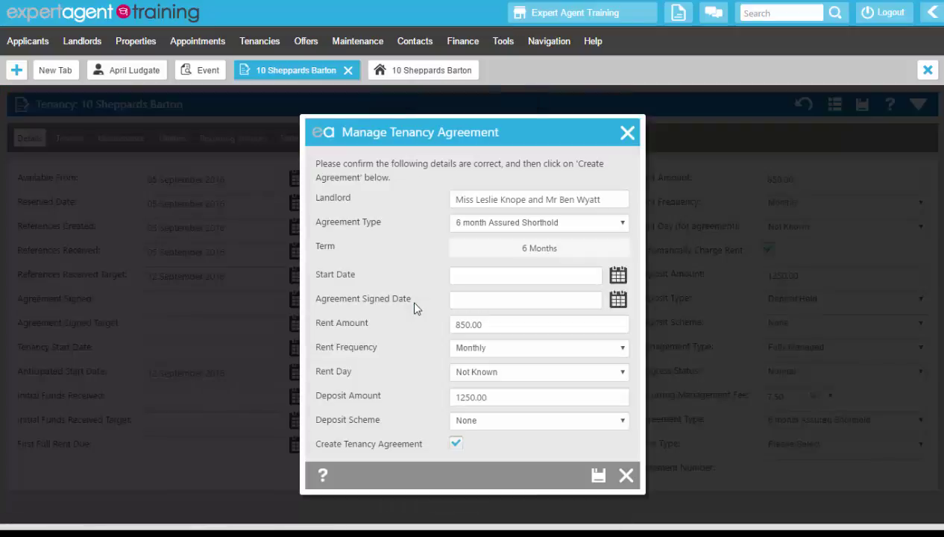
left_click(588, 199)
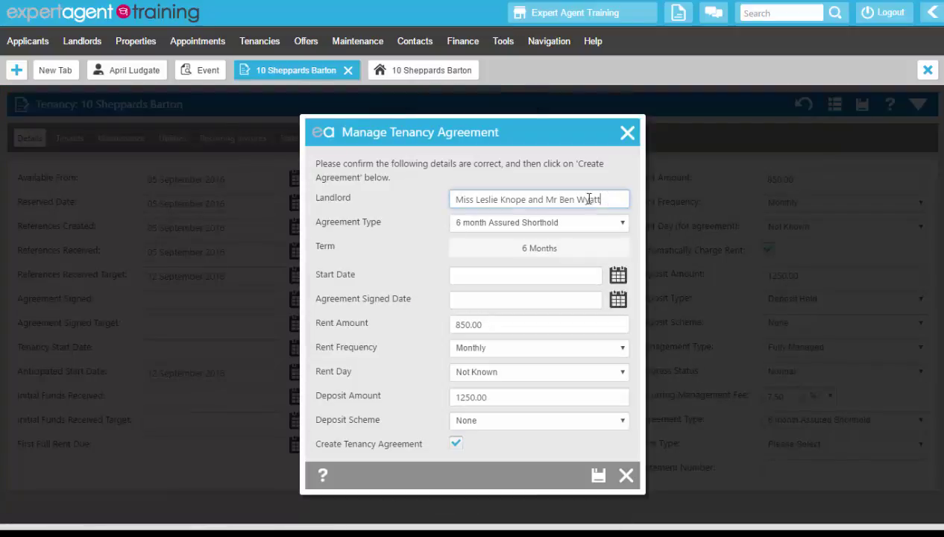
left_click_drag(589, 200, 423, 203)
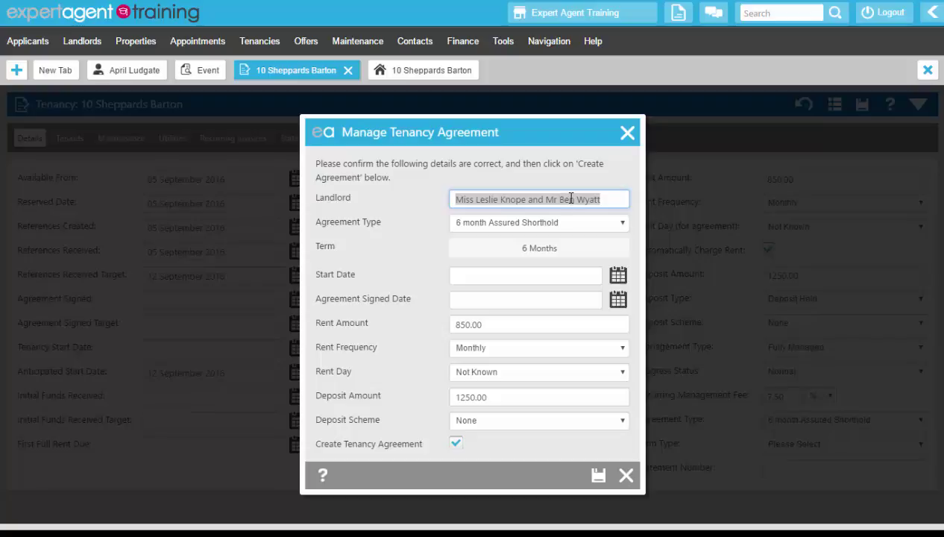
left_click(555, 187)
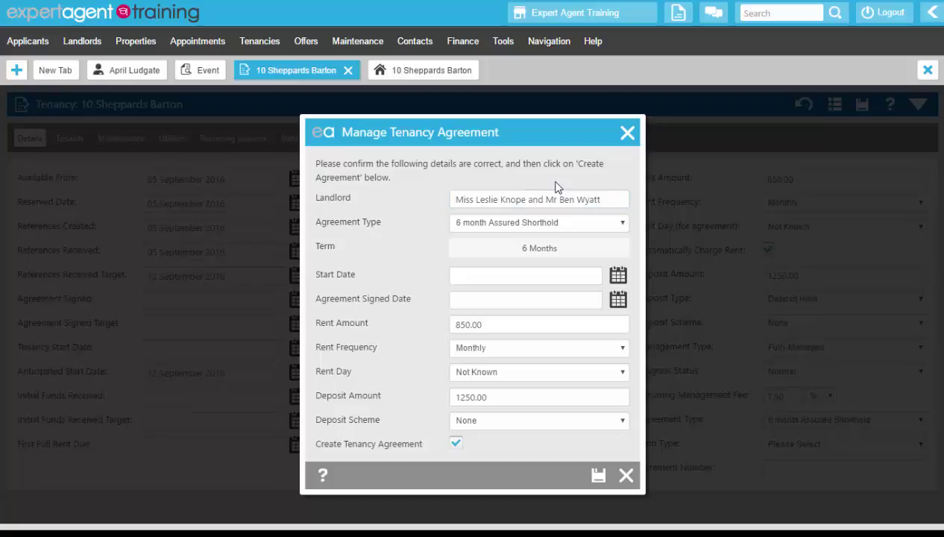
left_click(526, 229)
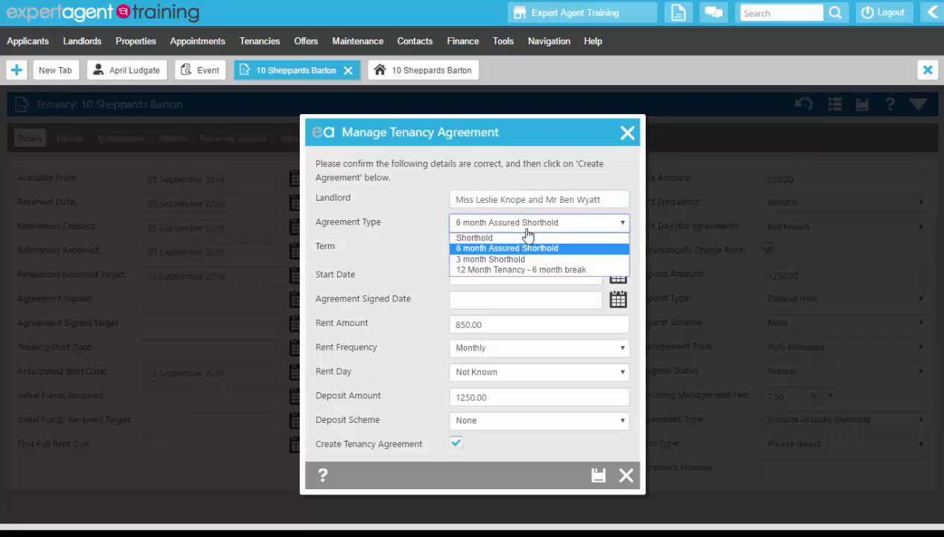
left_click(466, 224)
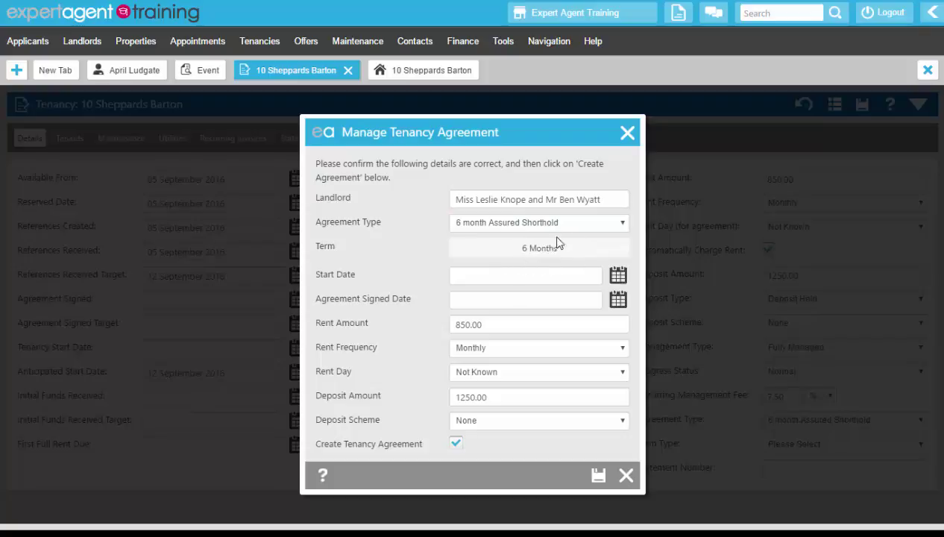
- Set the start and signed dates to 05 September 2016 and the rent day to the 5th
left_click(617, 274)
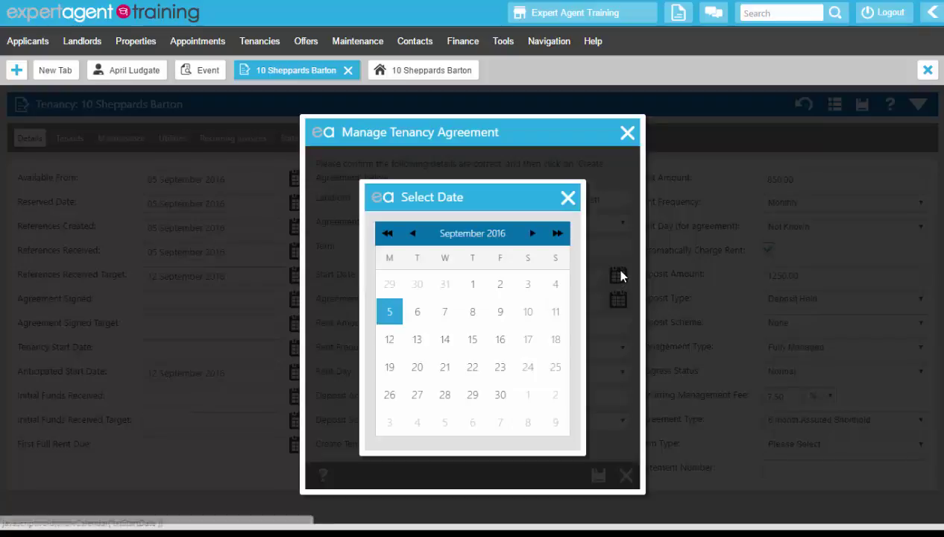
left_click(392, 314)
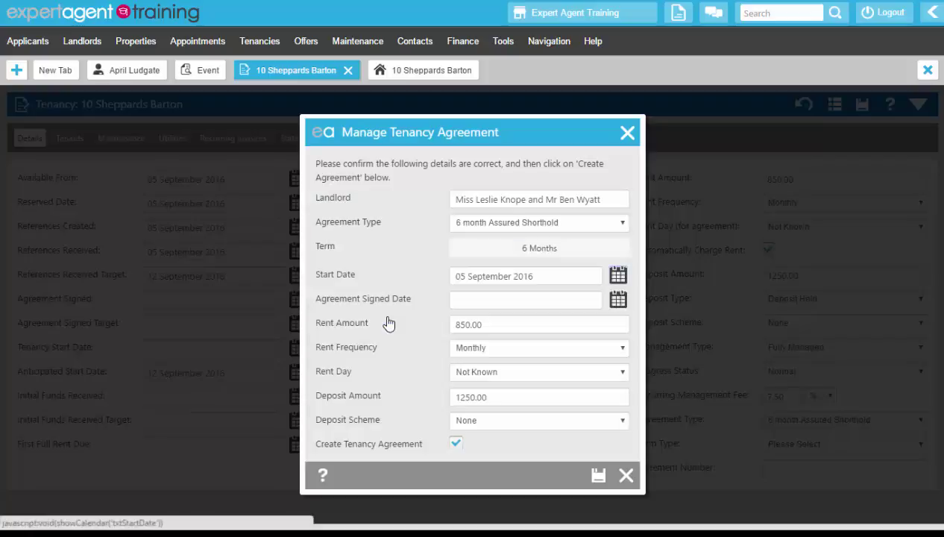
left_click(617, 300)
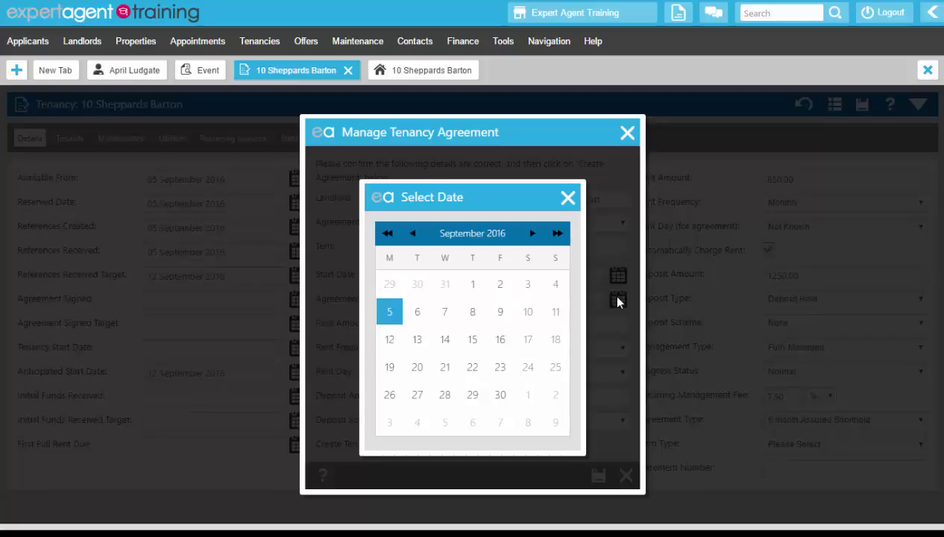
left_click(383, 313)
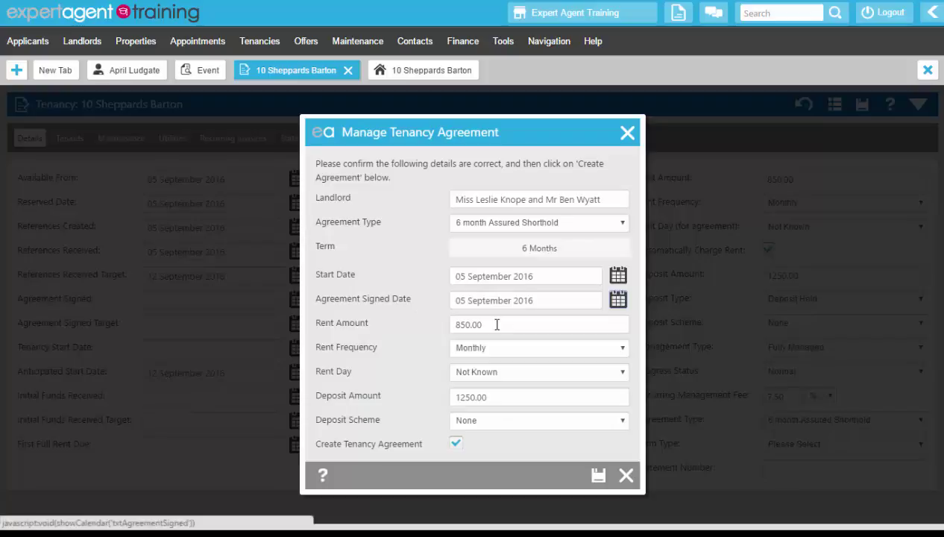
left_click(484, 382)
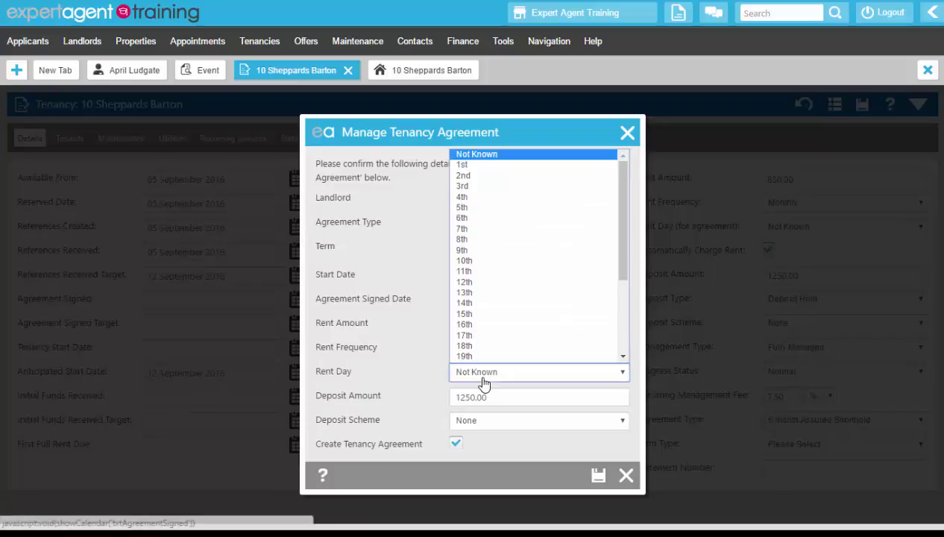
left_click(459, 208)
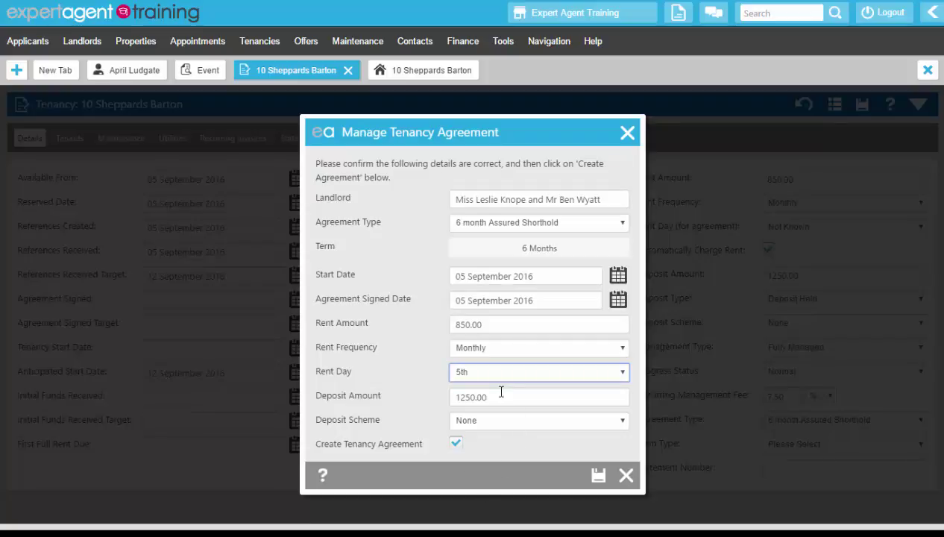
- Choose the TDS deposit scheme, keep Create Tenancy Agreement ticked, and save
left_click(495, 423)
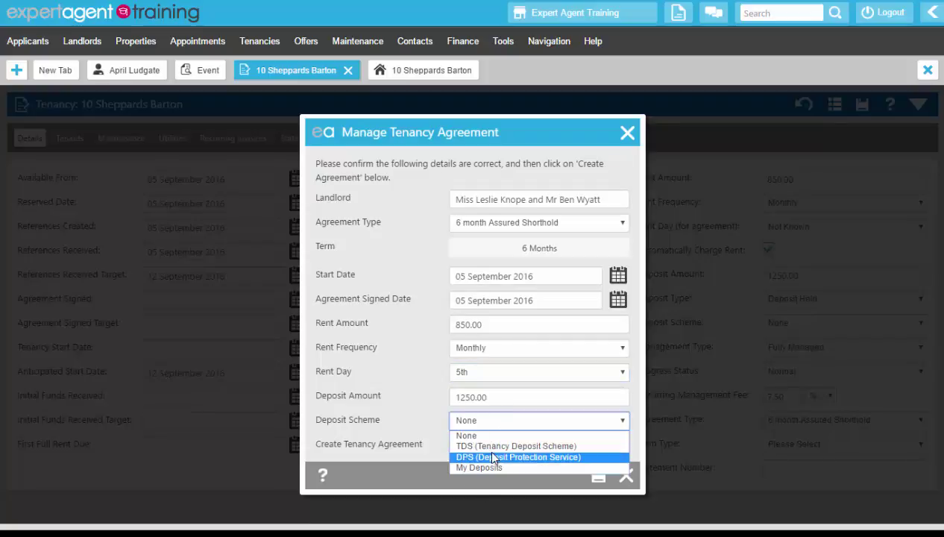
left_click(489, 446)
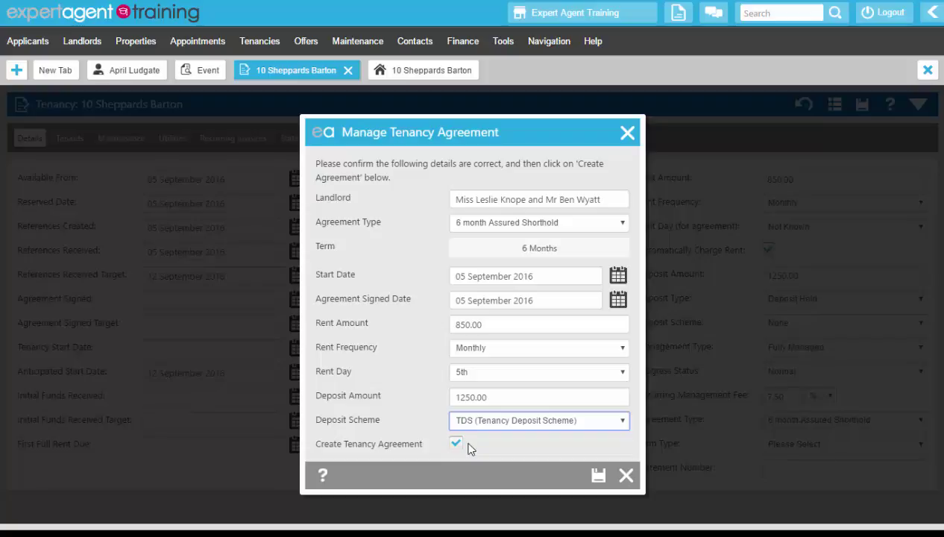
left_click(455, 443)
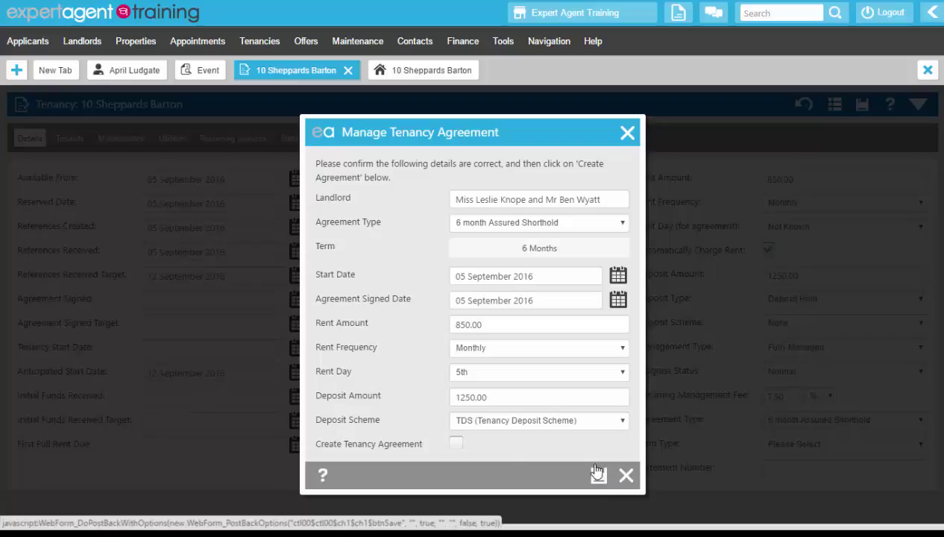
left_click(455, 445)
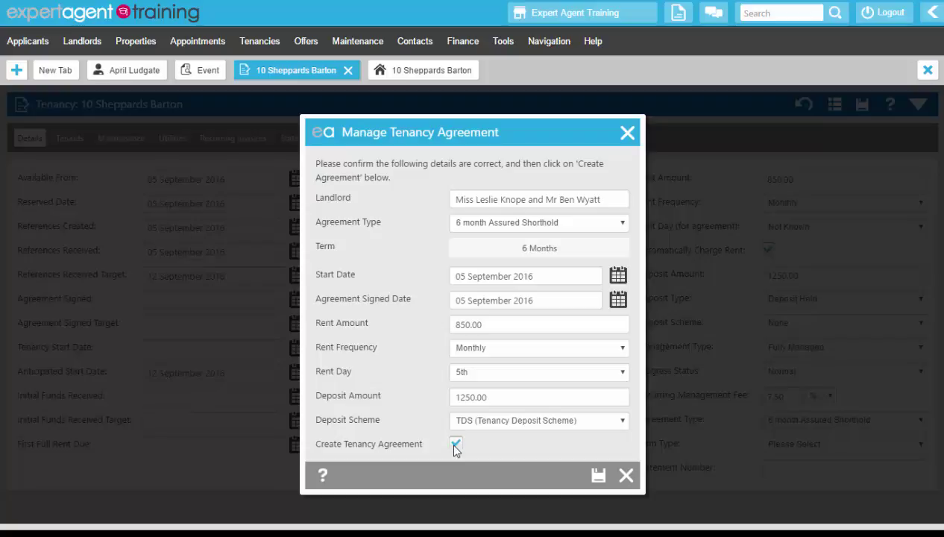
left_click(597, 475)
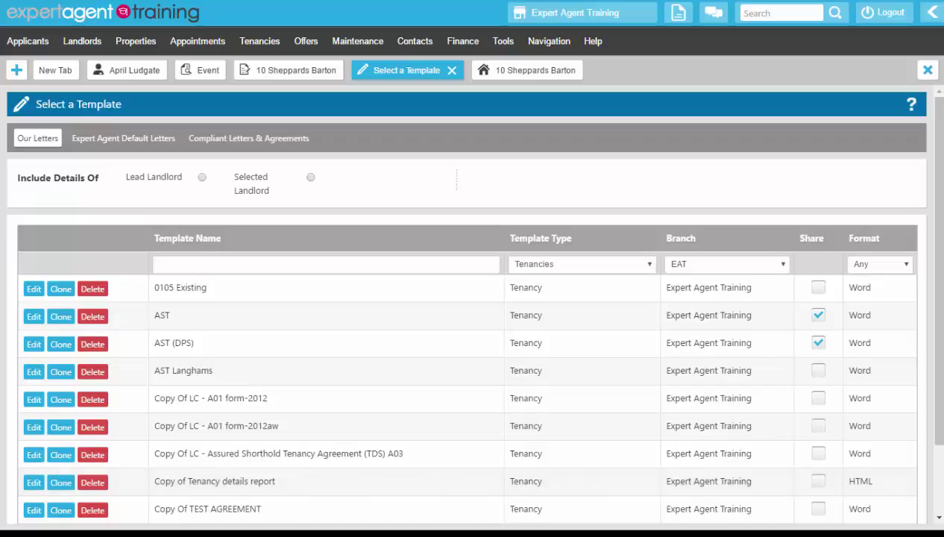
- Set Include Details Of to Lead Landlord after briefly trying a selected landlord instead
left_click(202, 178)
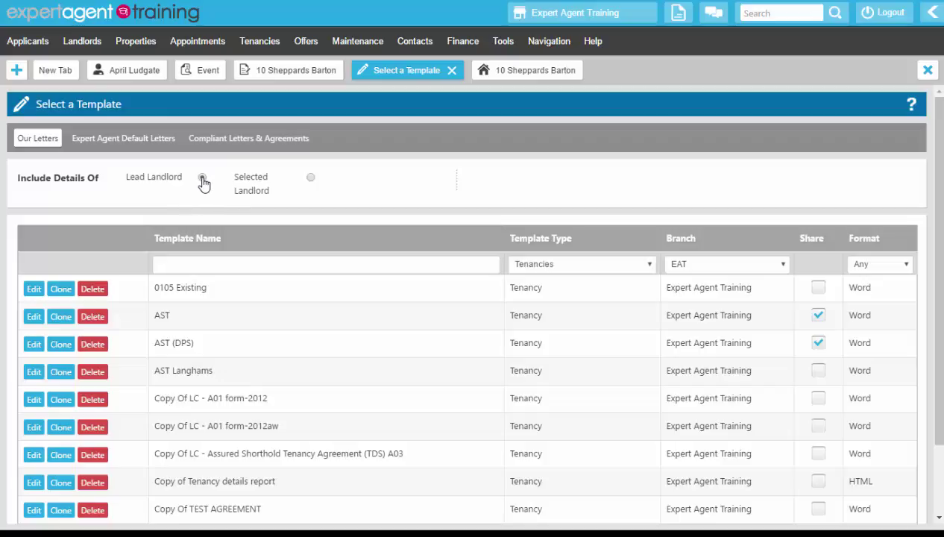
left_click(311, 180)
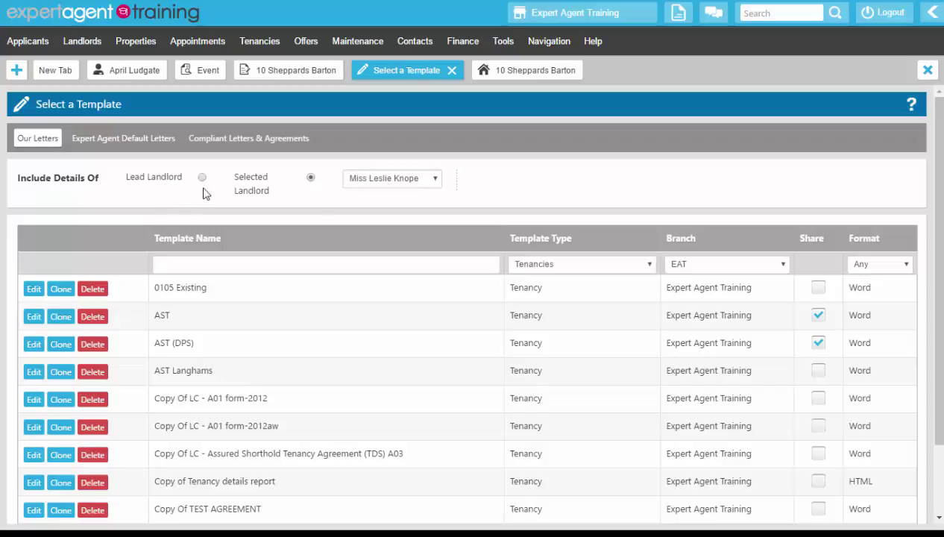
left_click(361, 186)
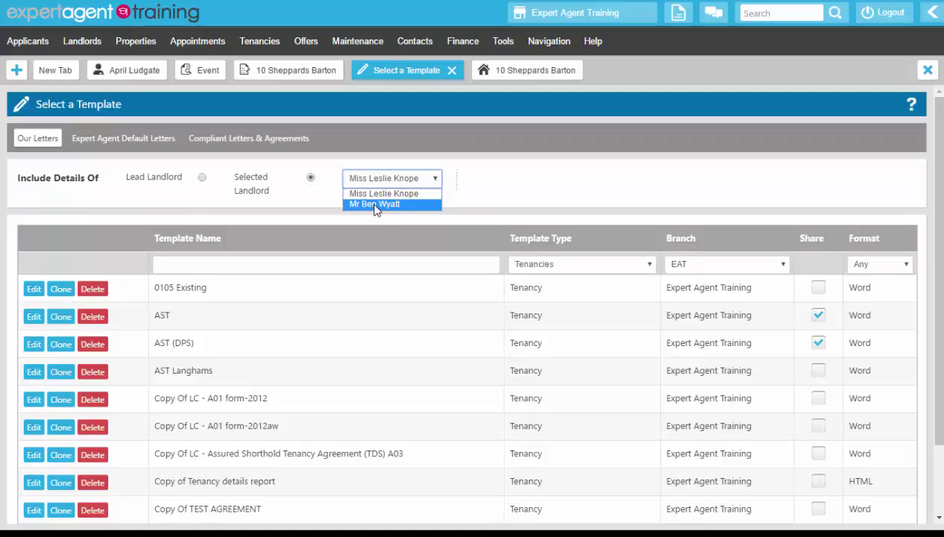
left_click(374, 204)
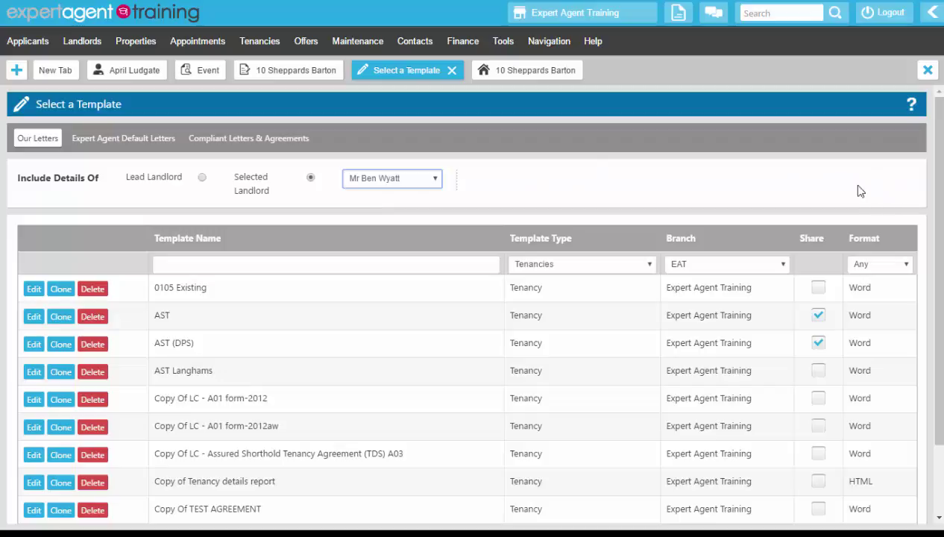
left_click(202, 179)
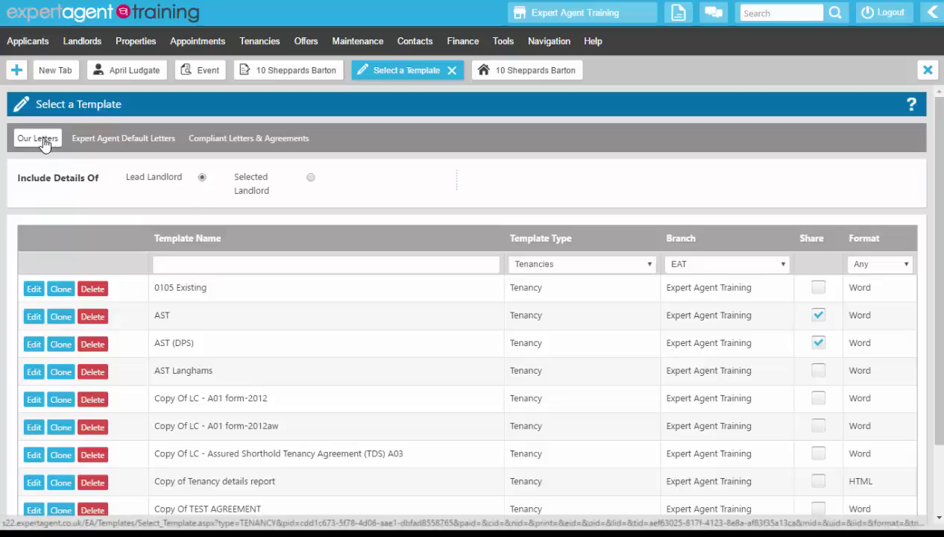
- Generate the LC - Assured Shorthold Tenancy Agreement (TDS) A03 from the Compliant Letters & Agreements templates
left_click(88, 145)
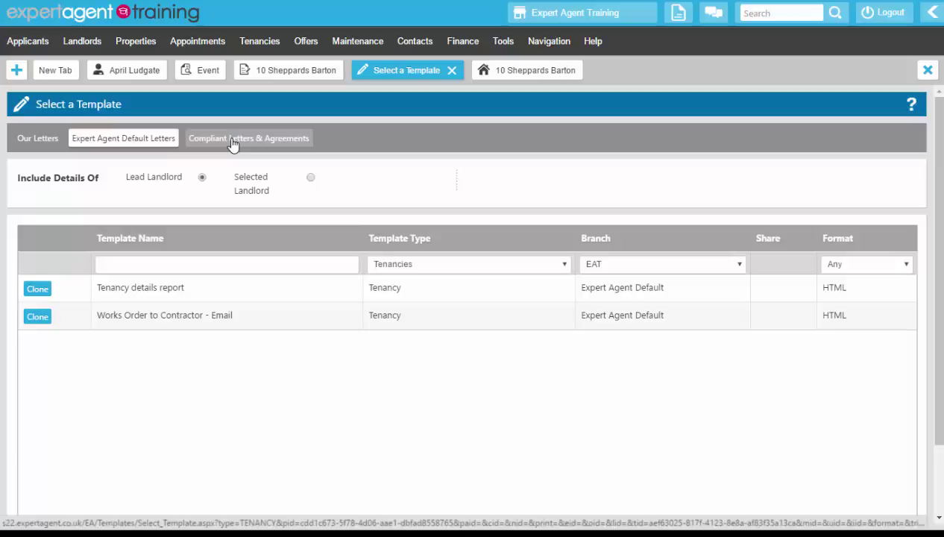
left_click(232, 143)
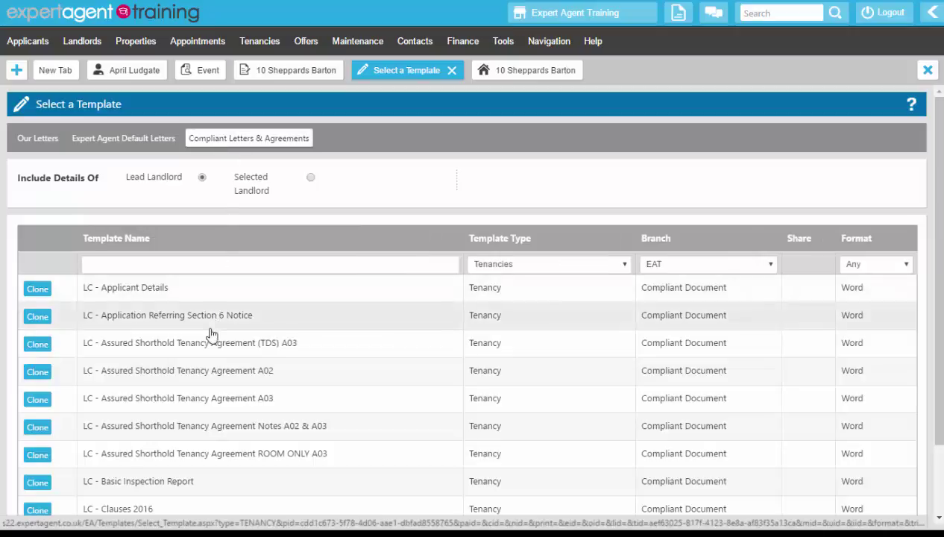
left_click(263, 345)
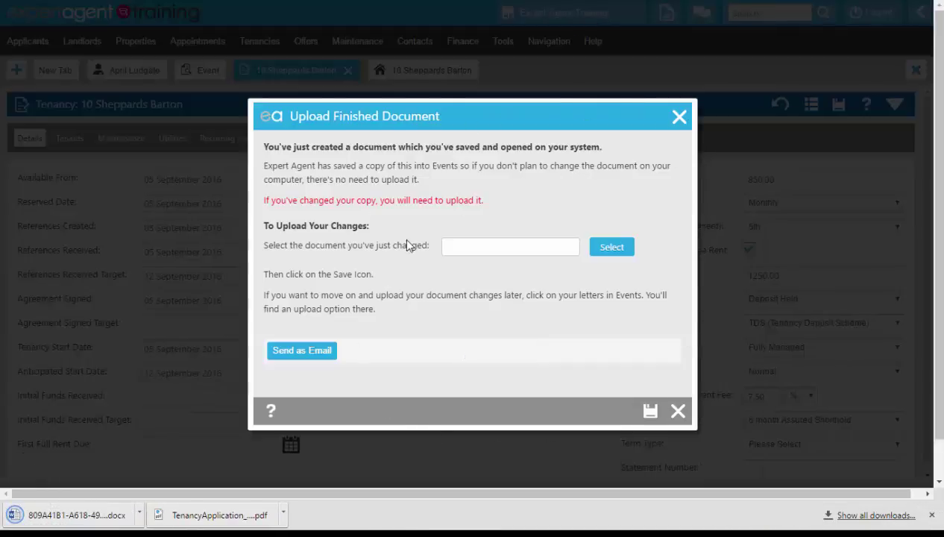
- Open the downloaded agreement in Word with editing enabled, showing the £850.00 rent and £1,250.00 deposit
left_click(57, 518)
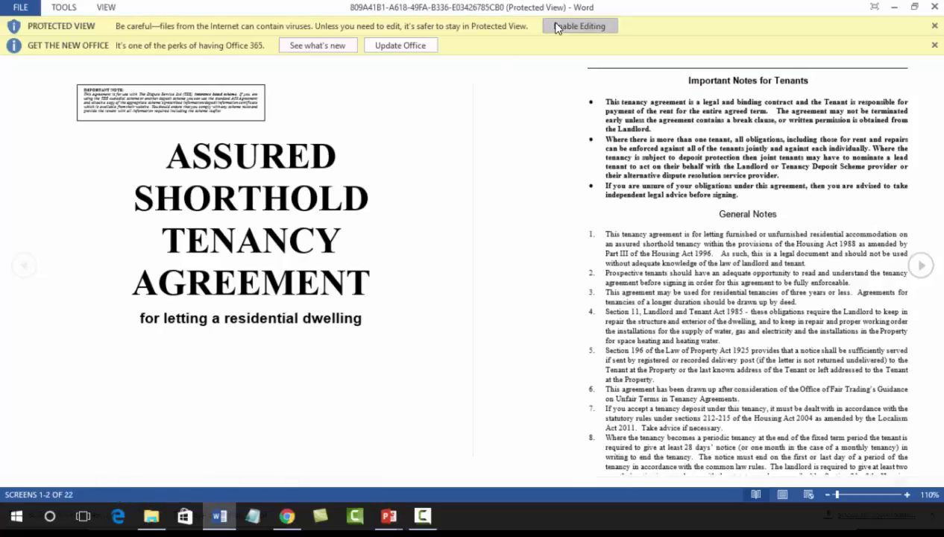
left_click(558, 27)
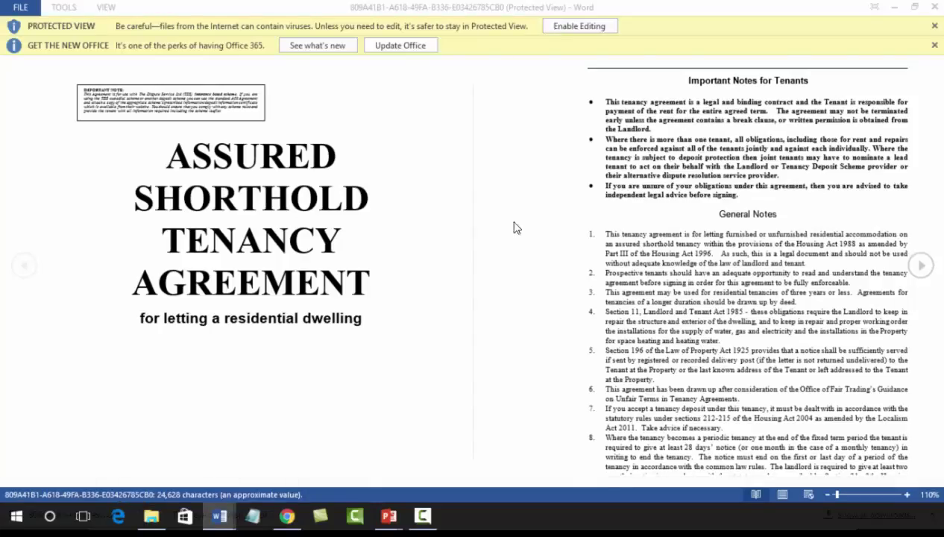
scroll(456, 270, "down", 10)
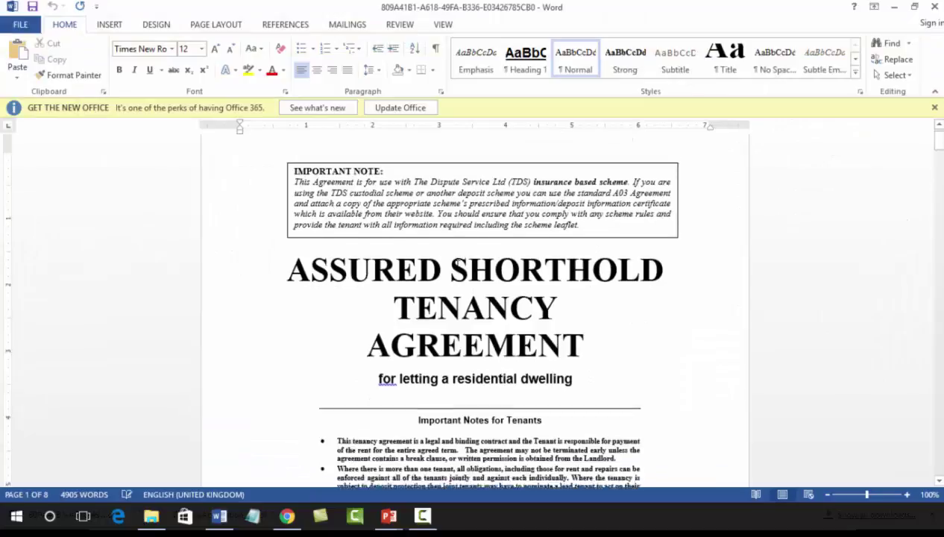
scroll(457, 263, "down", 10)
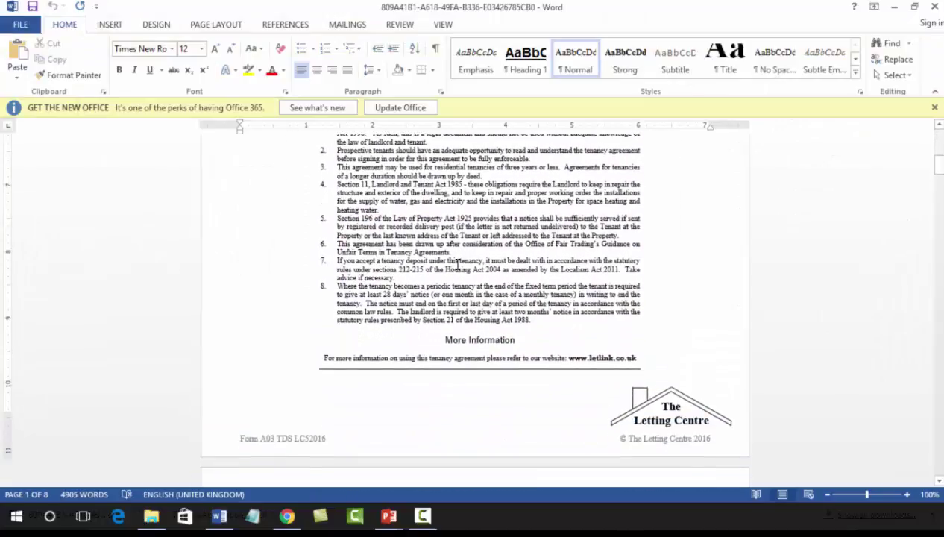
scroll(458, 264, "down", 1)
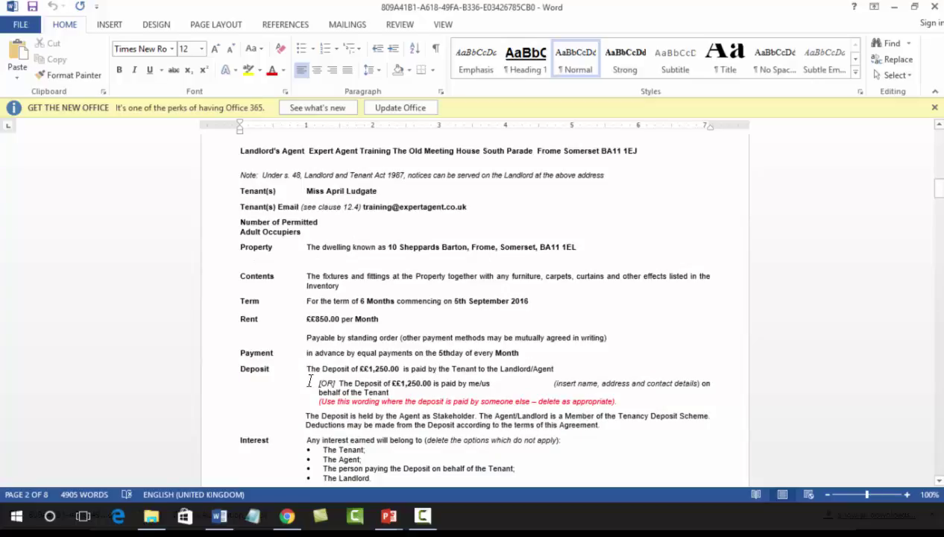
- Delete the [OR] third-party deposit paragraph, the extra interest recipient options and the italic instruction
left_click_drag(310, 380, 634, 404)
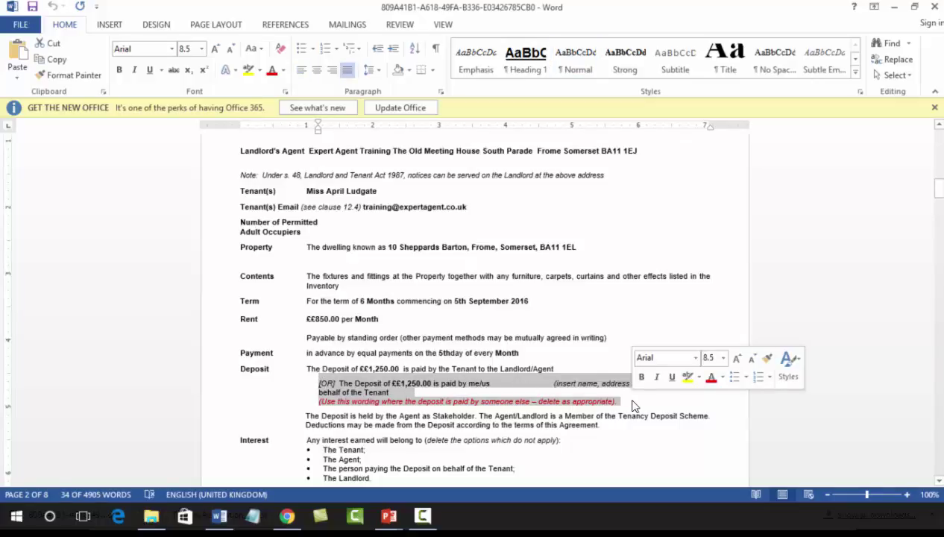
key("Delete")
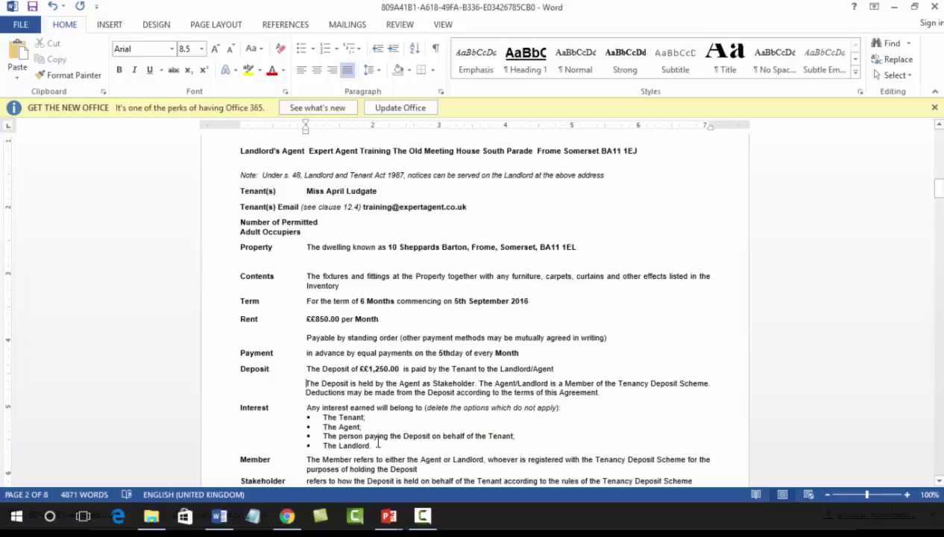
left_click_drag(388, 445, 321, 430)
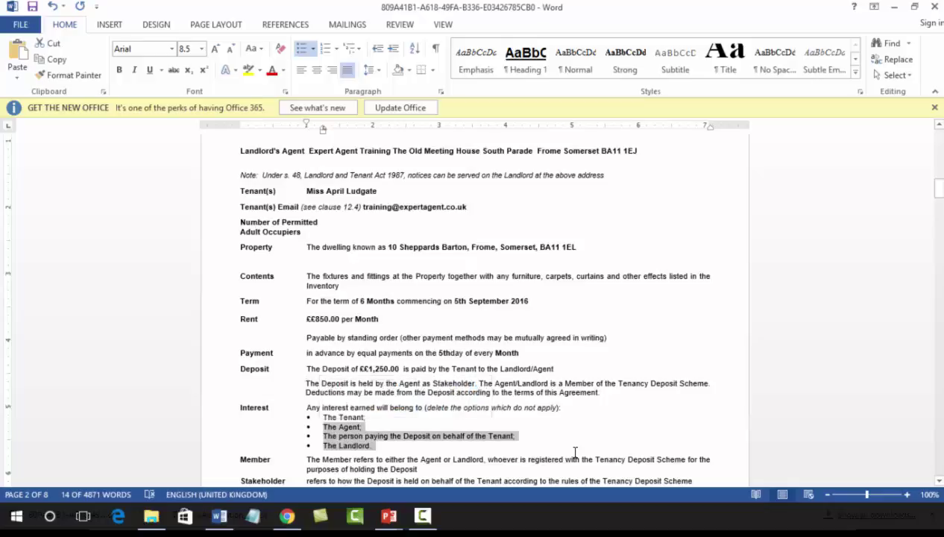
key("Delete")
left_click_drag(559, 406, 426, 408)
key("Delete")
key("BackSpace")
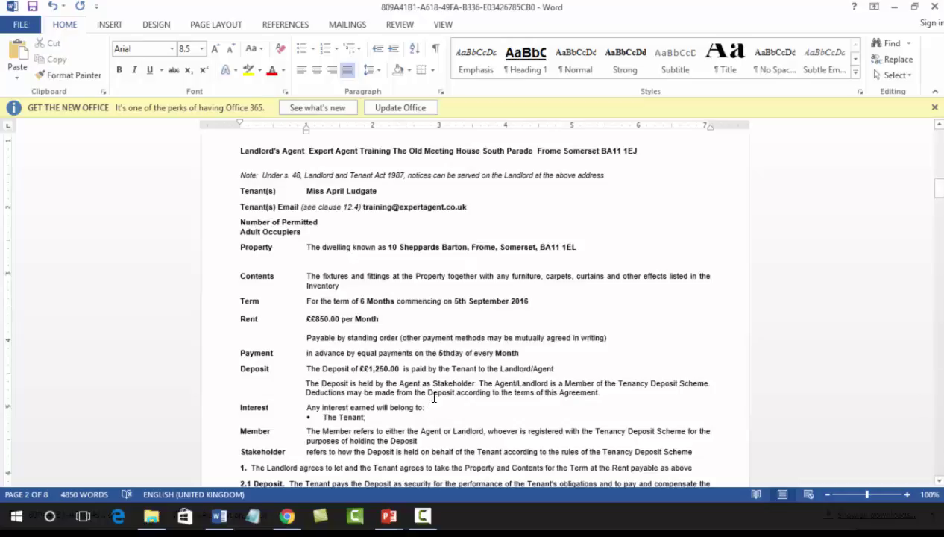
- Review the rest of the agreement, then bring up its File Info page
scroll(428, 392, "down", 1)
scroll(457, 267, "down", 12)
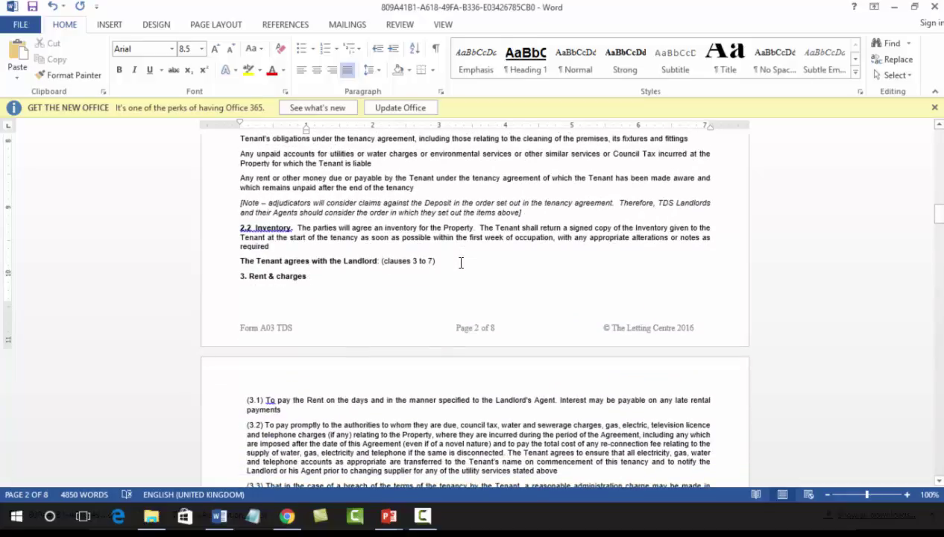
scroll(455, 261, "down", 20)
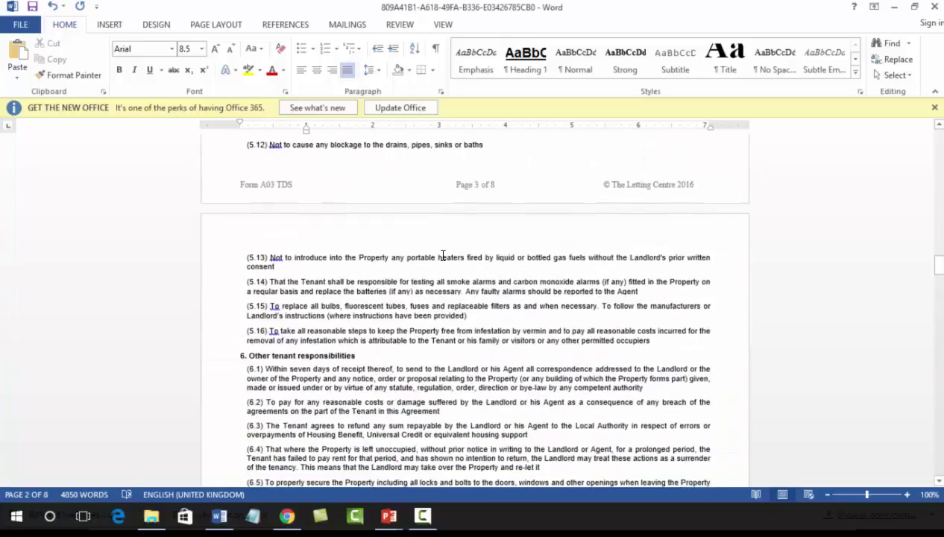
scroll(442, 256, "down", 18)
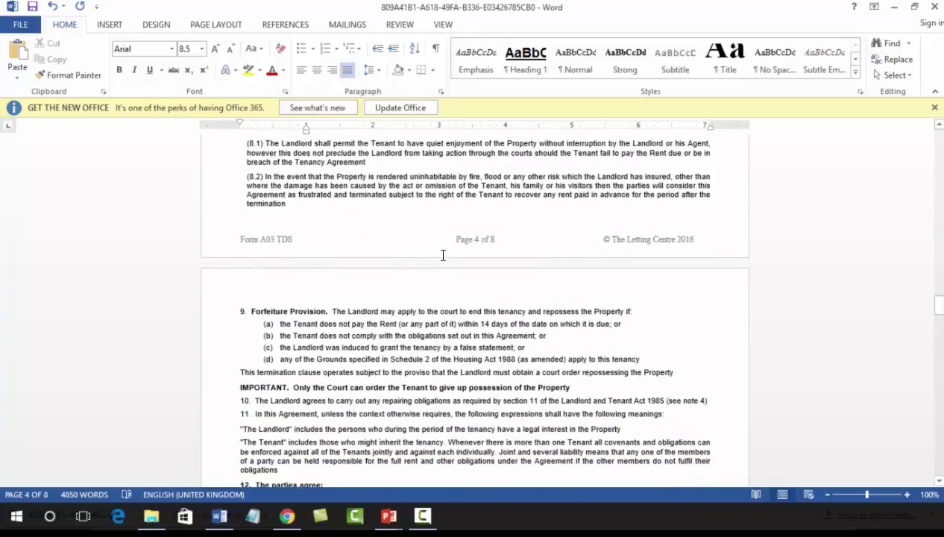
scroll(443, 261, "down", 4)
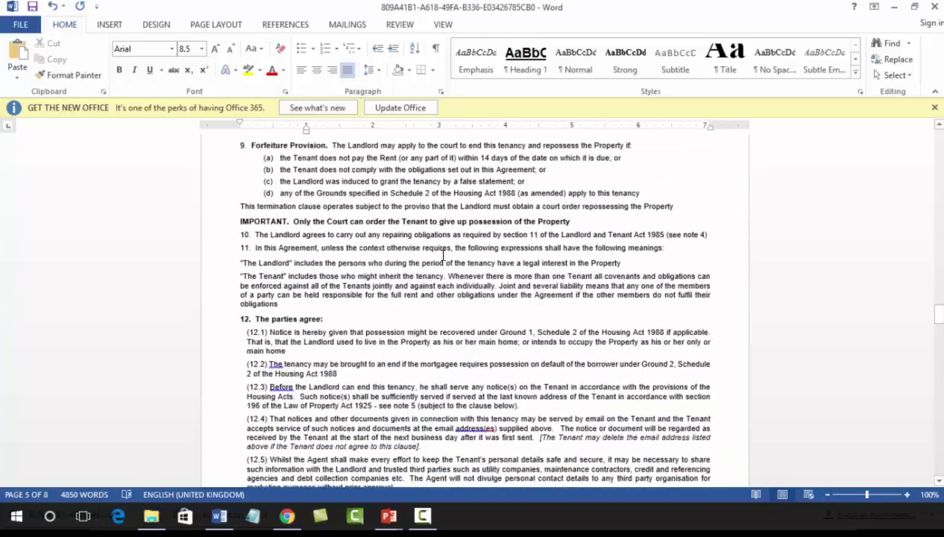
scroll(443, 256, "down", 1)
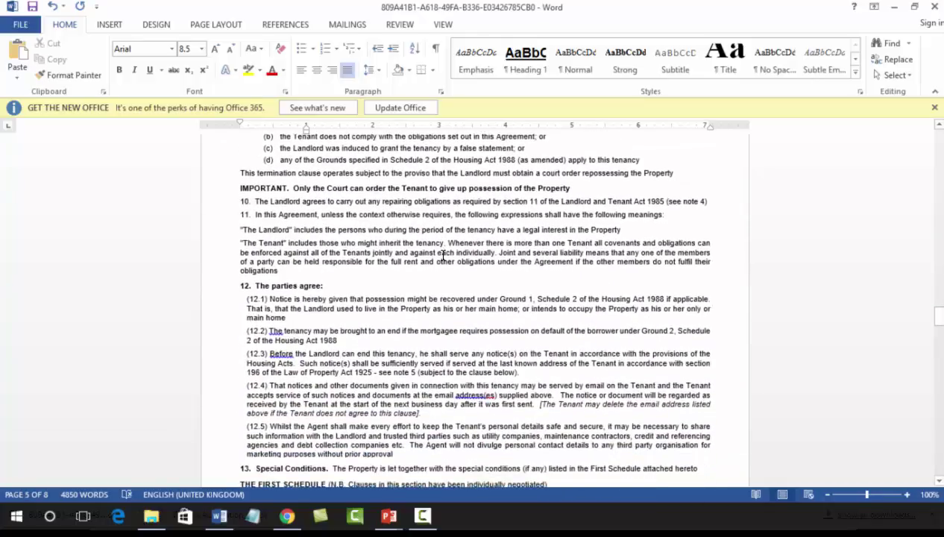
scroll(443, 256, "up", 20)
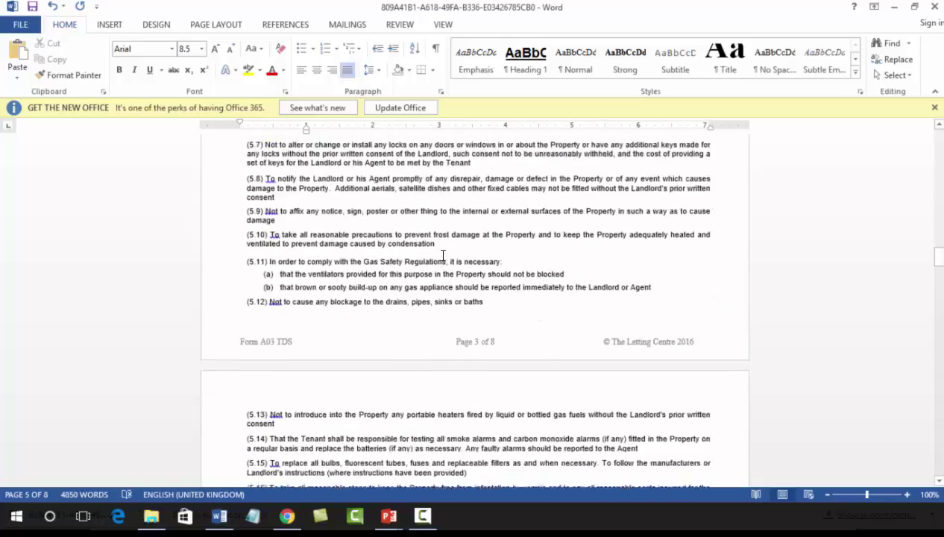
scroll(442, 255, "up", 20)
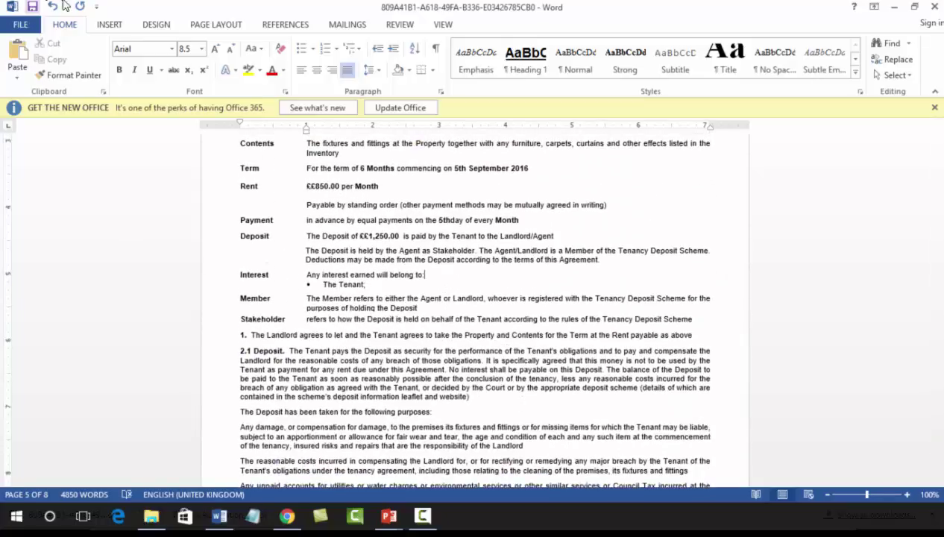
left_click(22, 25)
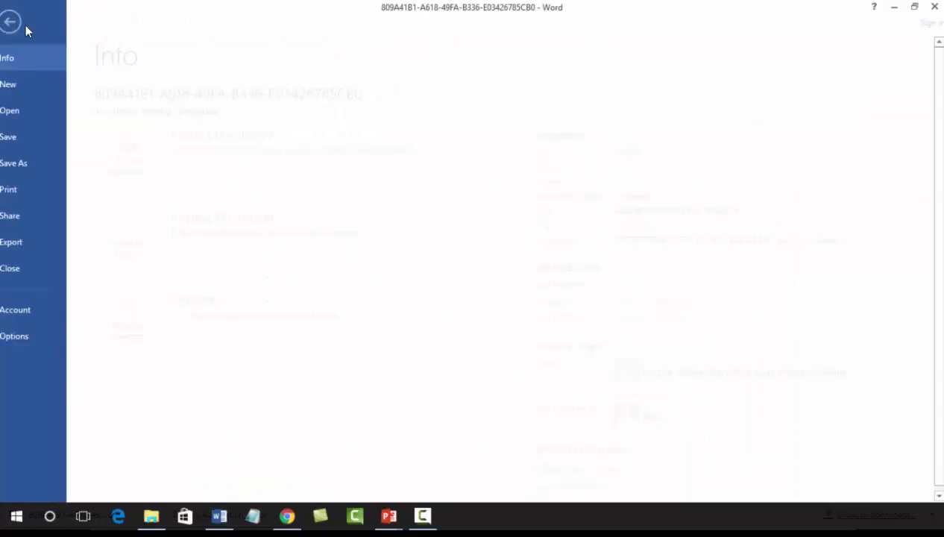
- Save the agreement to the Desktop as 'AST for 10SB' and return to editing view
left_click(29, 165)
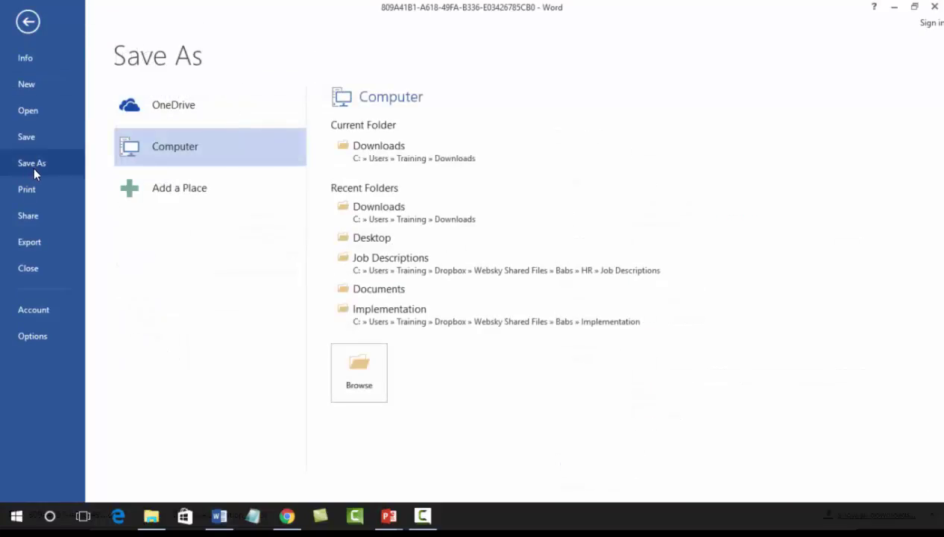
left_click(365, 237)
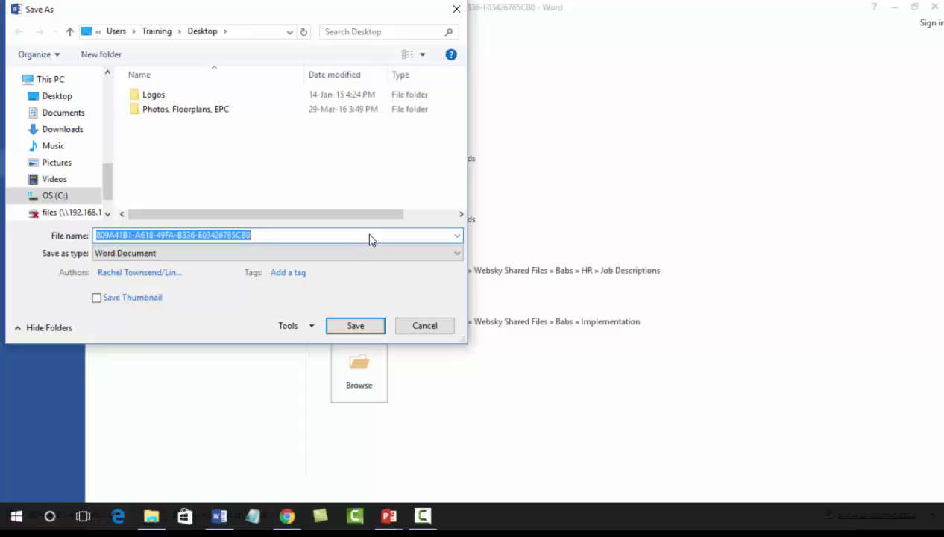
type("AST for")
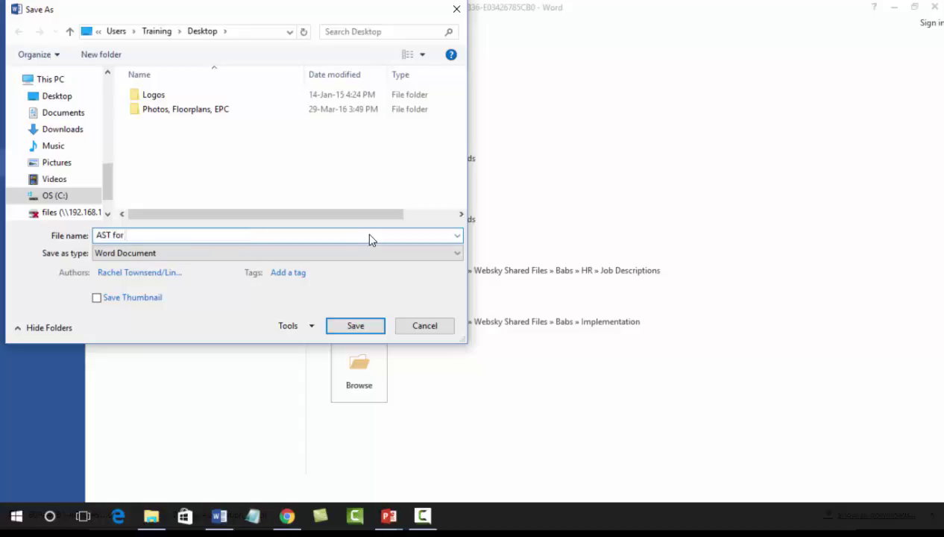
type(" 10SB")
left_click(354, 329)
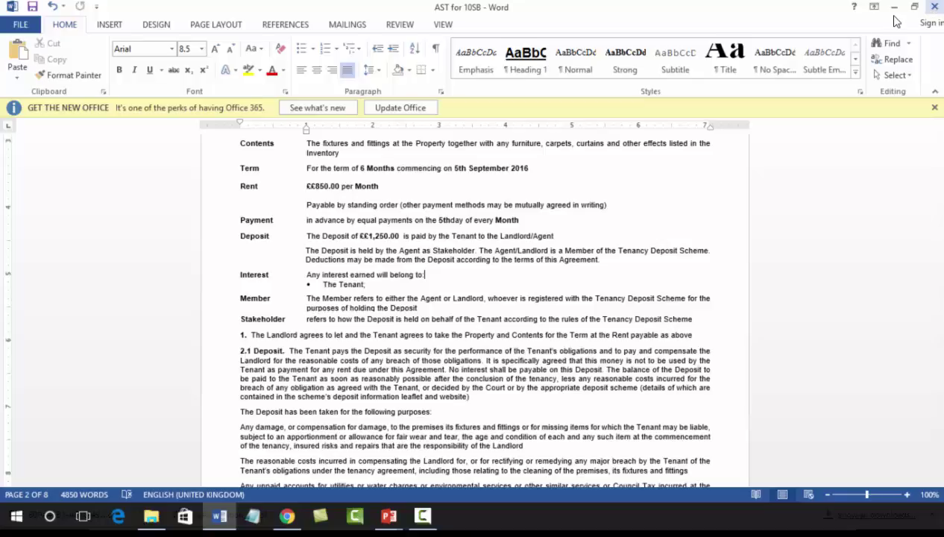
left_click(18, 27)
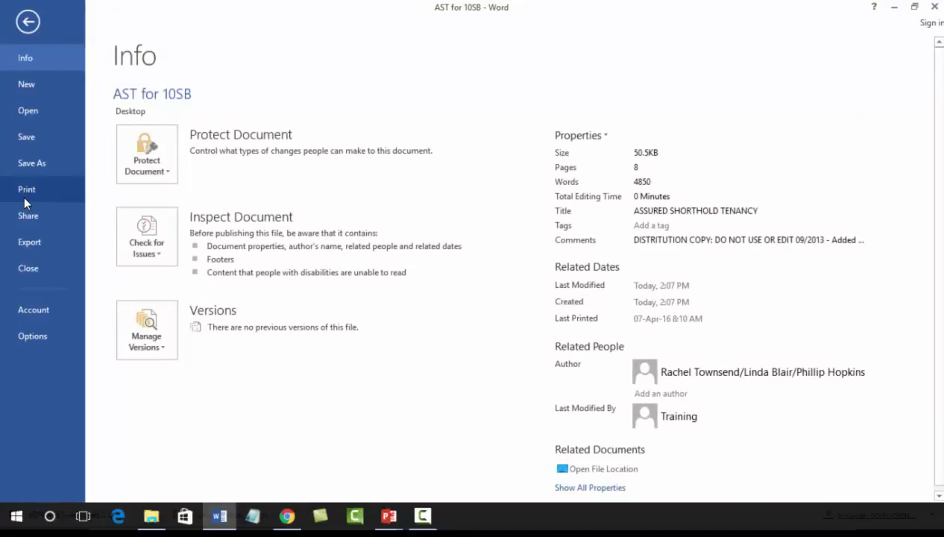
left_click(26, 22)
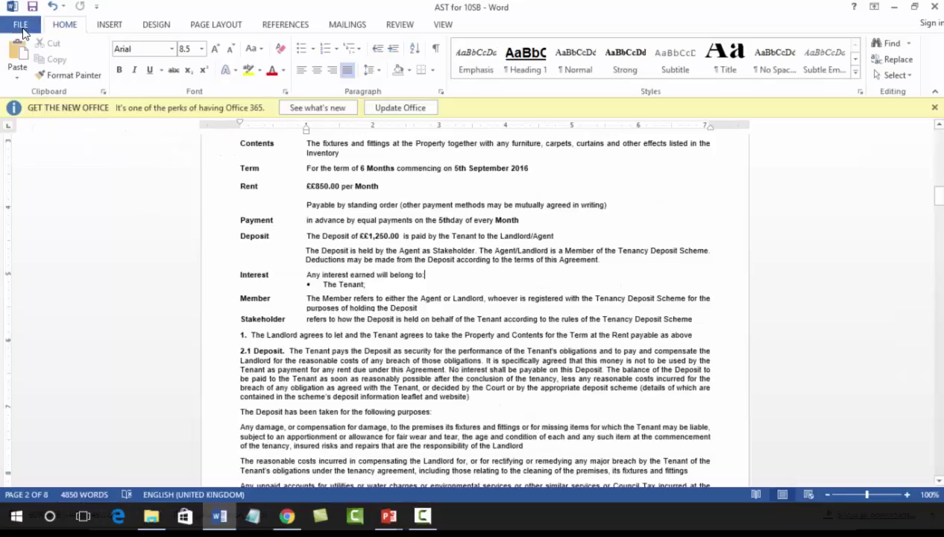
- Close Word and select AST for 10SB.docx from the Desktop in Upload Finished Document
left_click(936, 7)
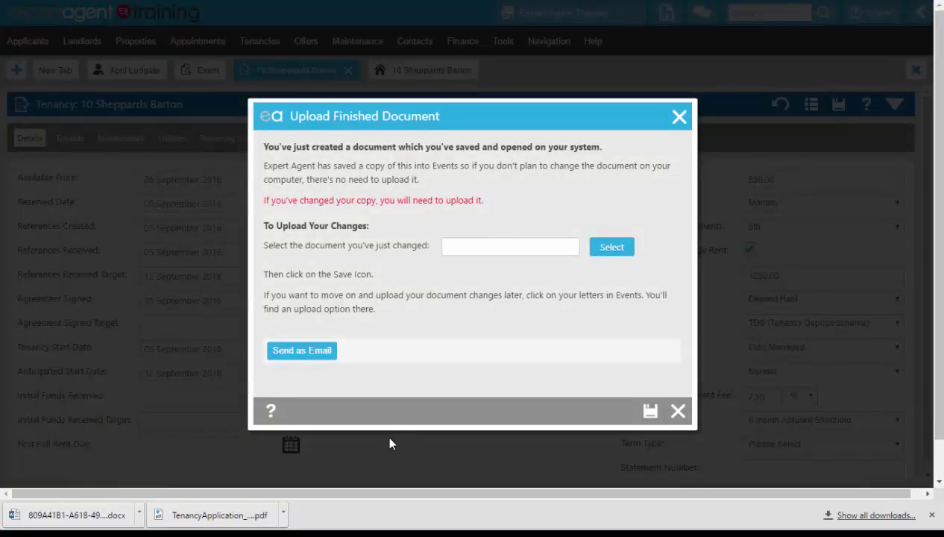
left_click(611, 248)
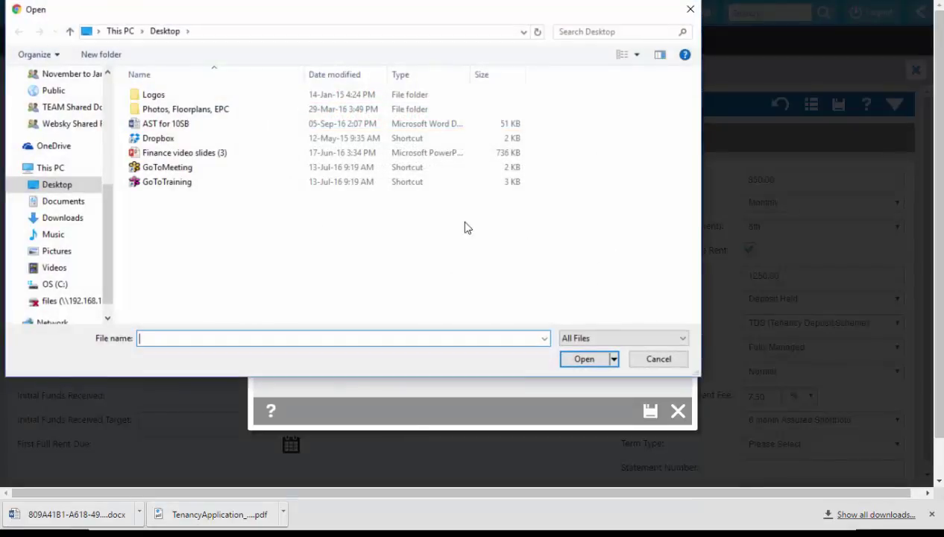
left_click(206, 125)
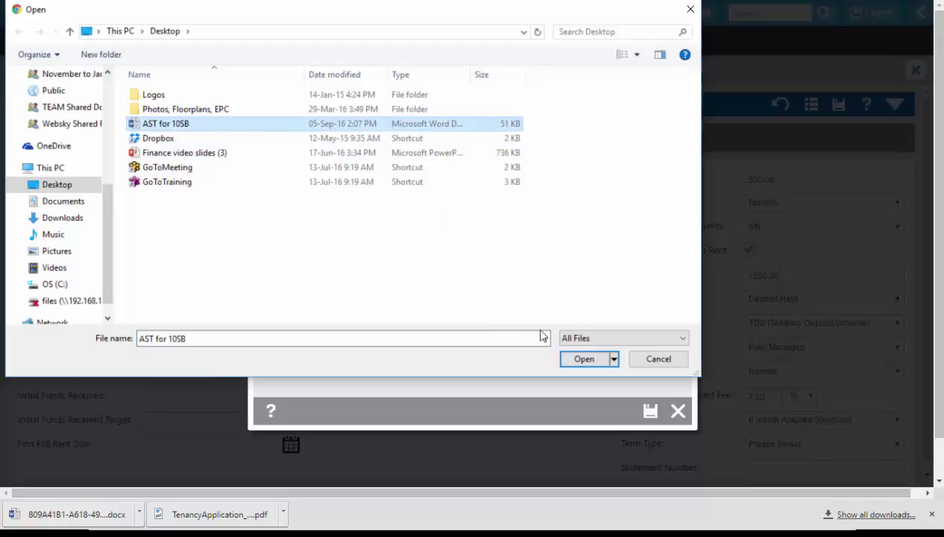
left_click(593, 358)
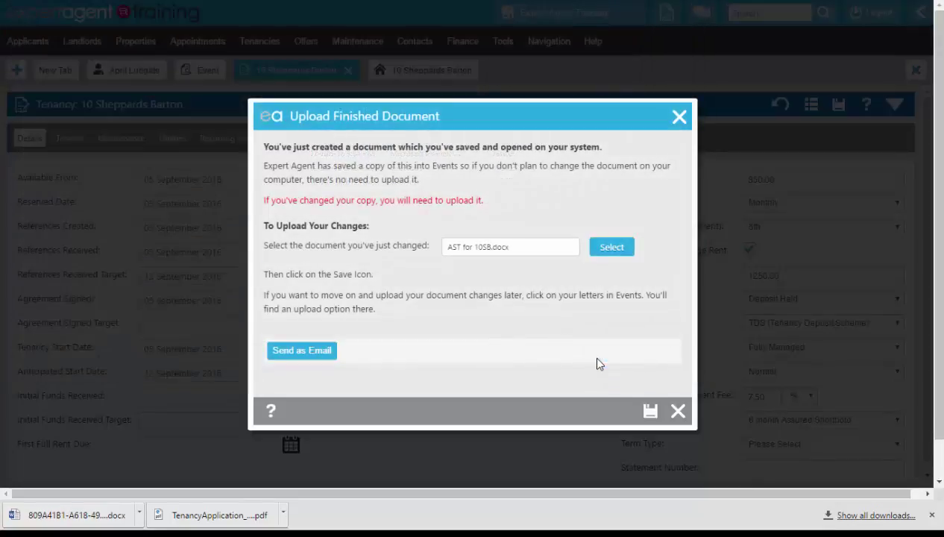
- Start an email with the agreement attached as 'AST for 10SB' and subject 'AST to be signed'
left_click(302, 350)
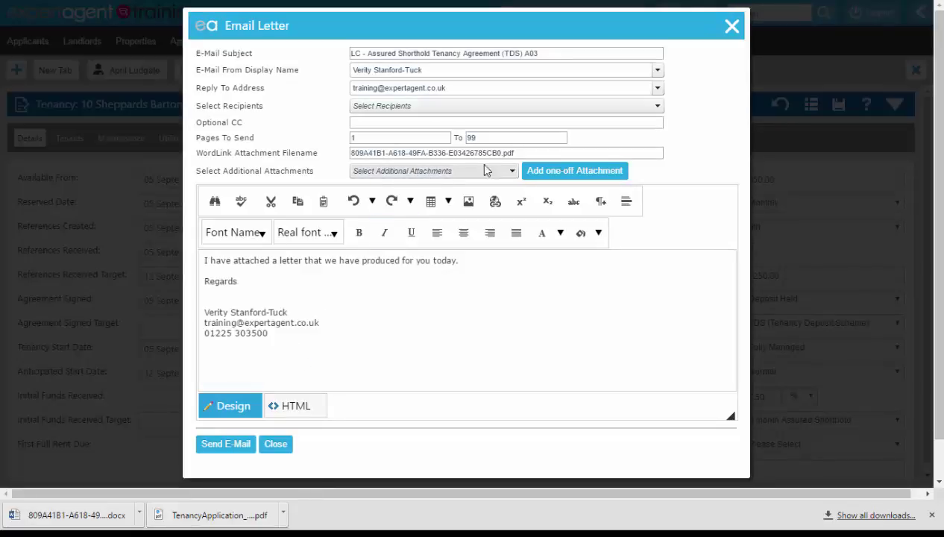
left_click_drag(514, 153, 505, 153)
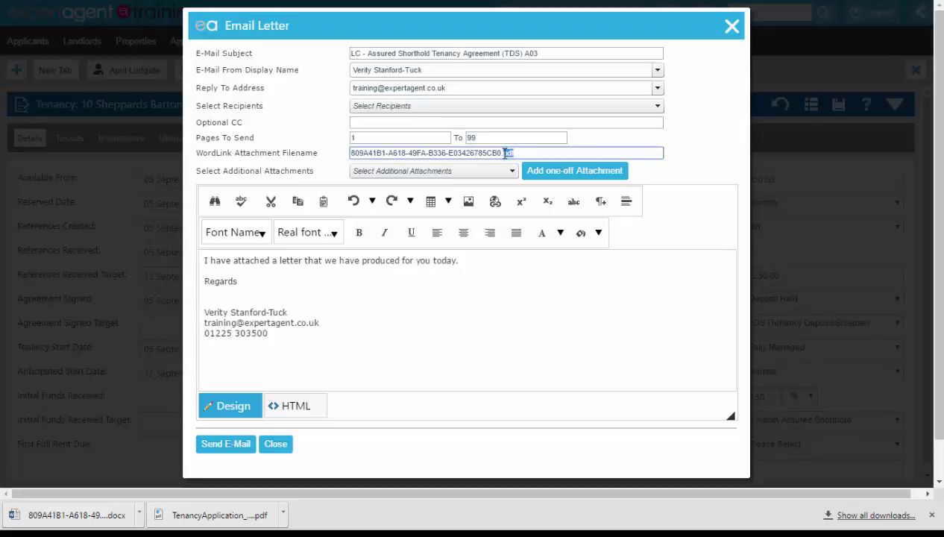
left_click(276, 146)
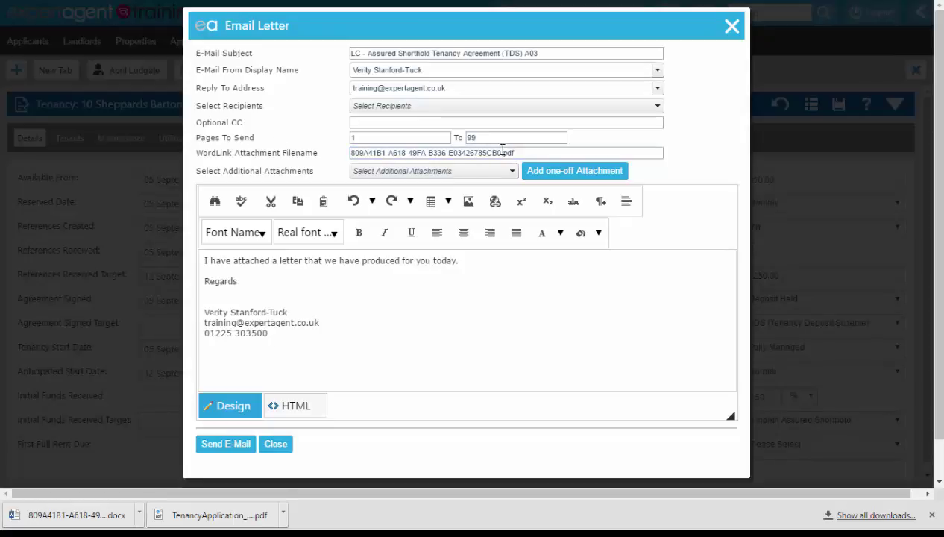
left_click_drag(501, 152, 338, 169)
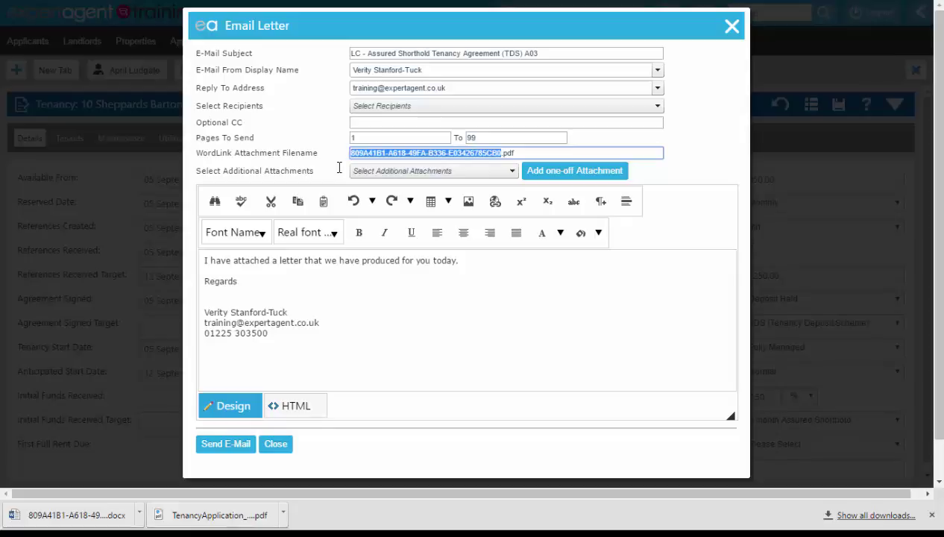
key("BackSpace")
type("AST for ")
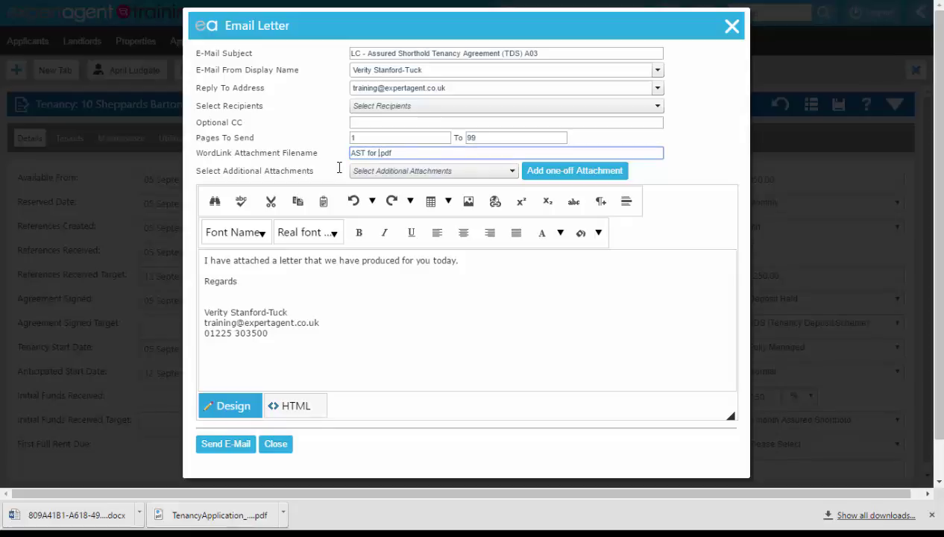
type("10SB")
left_click_drag(561, 53, 301, 54)
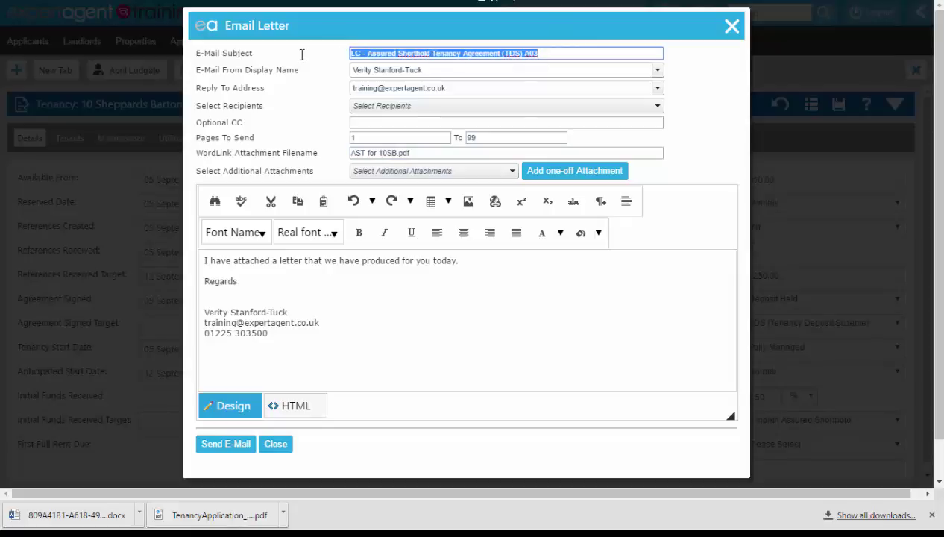
type("AST to be s")
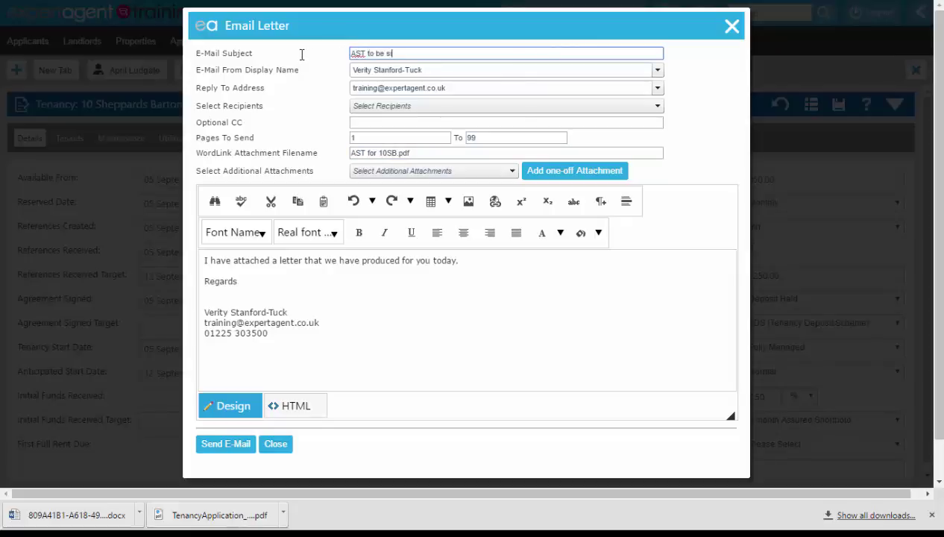
key("BackSpace")
key("BackSpace")
- Add the tenant as recipient, send the email, and close the email window
left_click(369, 106)
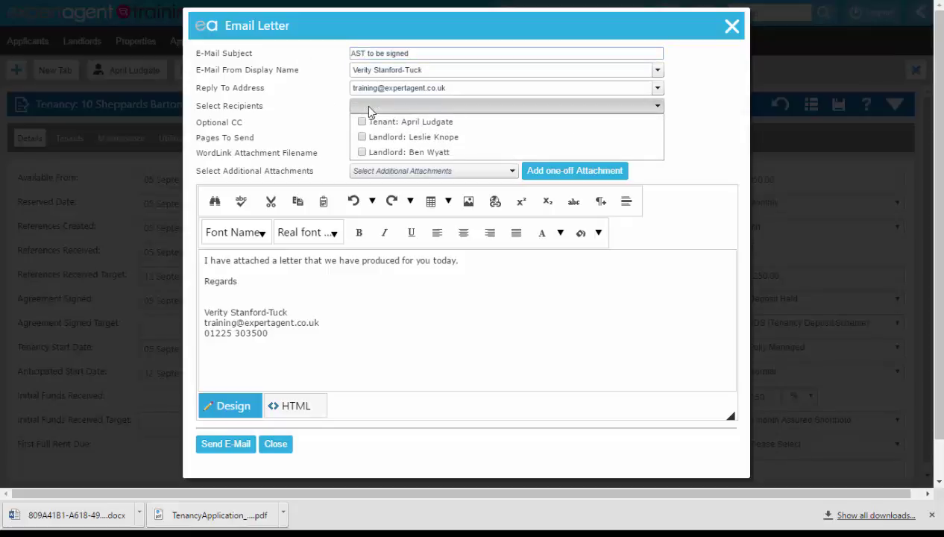
left_click(361, 122)
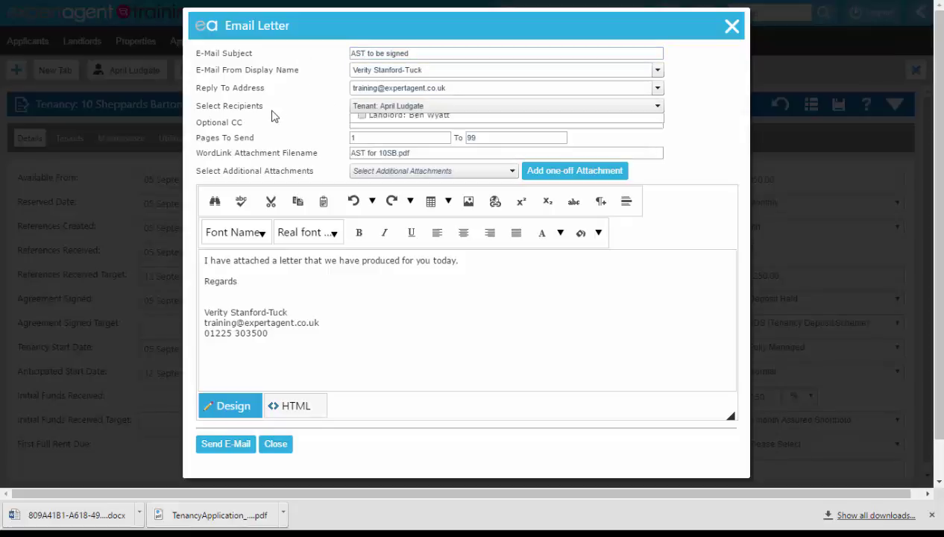
scroll(274, 115, "down", 1)
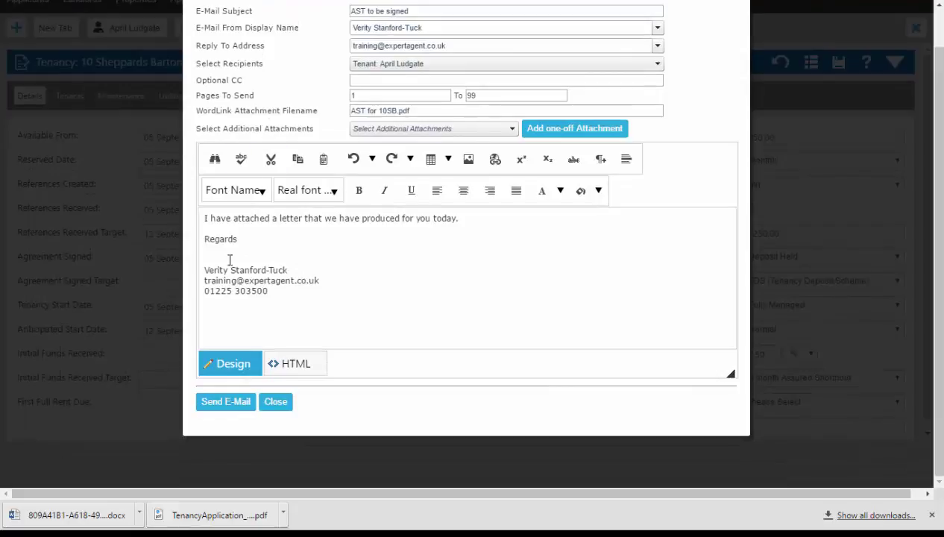
left_click(214, 403)
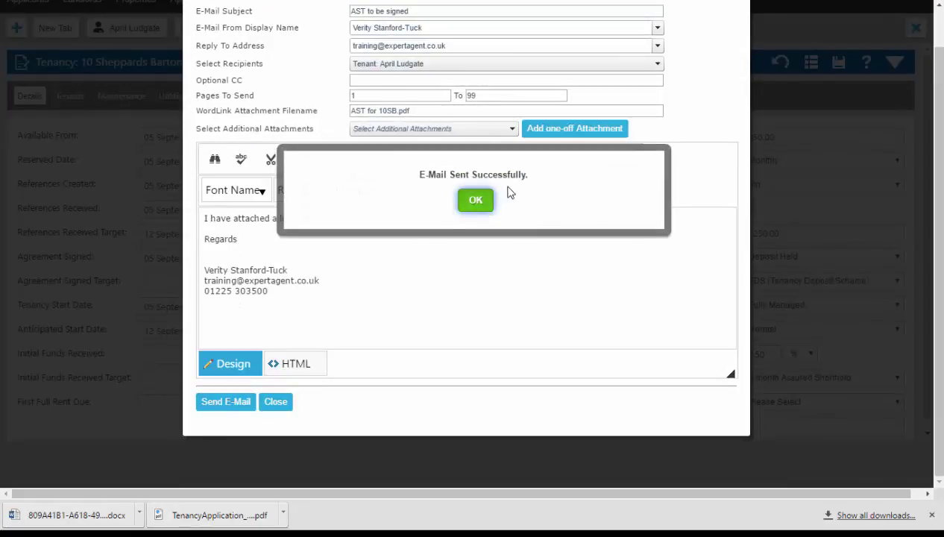
left_click(477, 199)
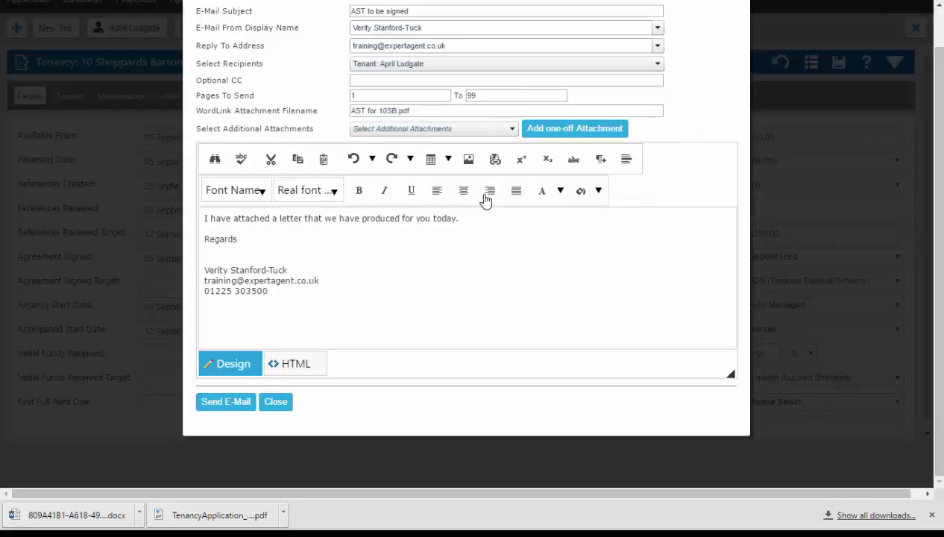
left_click(276, 403)
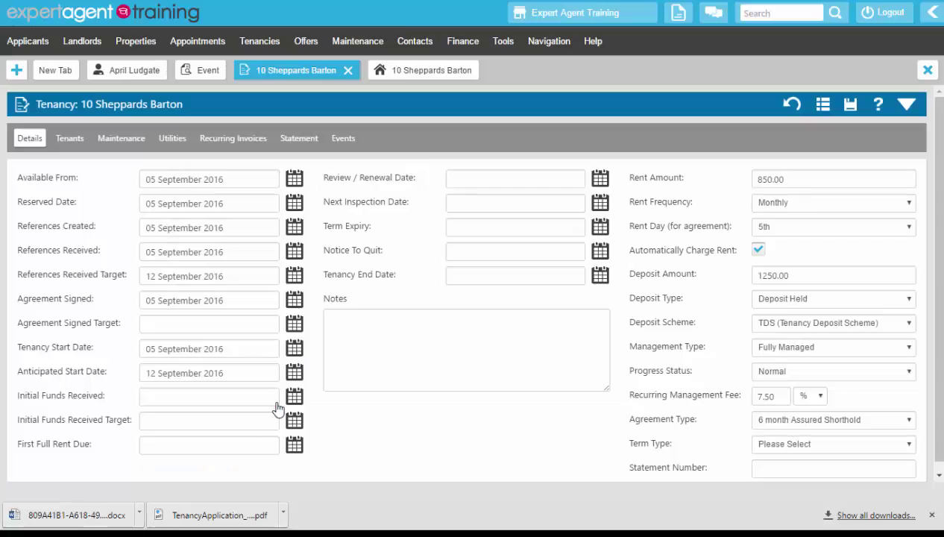
- Dismiss the downloads bar and show the tenancy's Events history
left_click(930, 514)
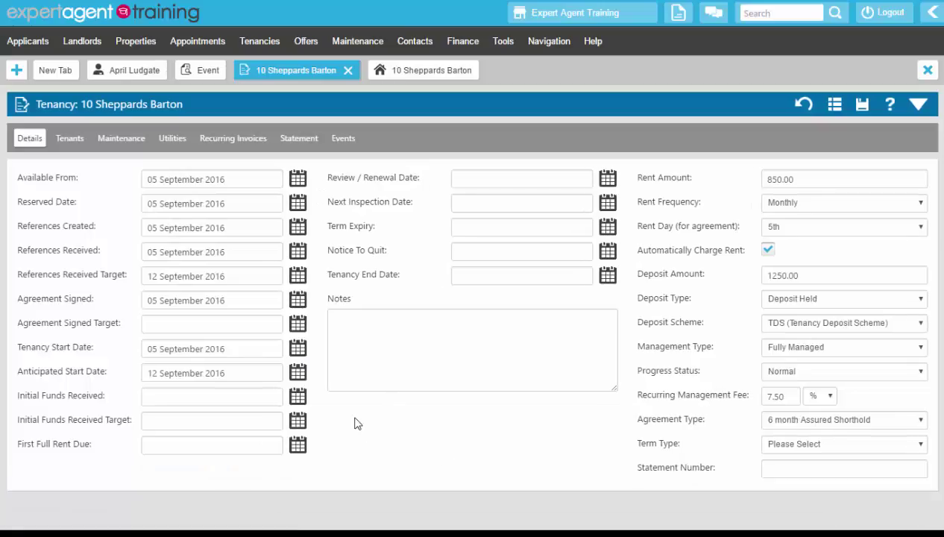
left_click(344, 140)
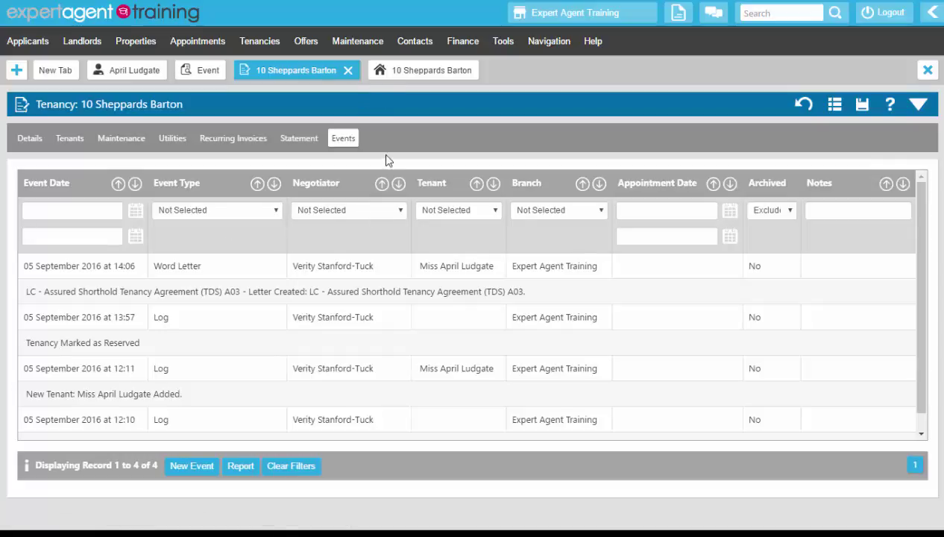
right_click(375, 130)
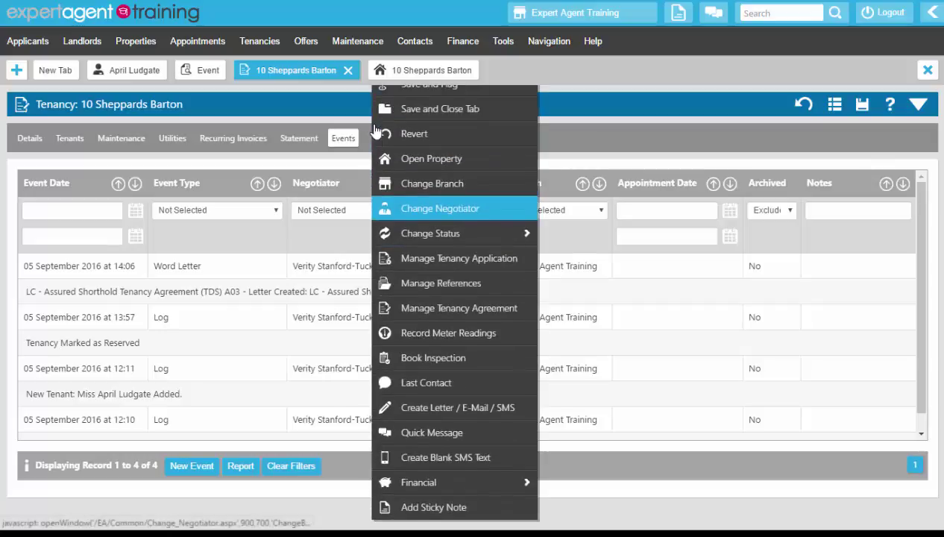
left_click(406, 336)
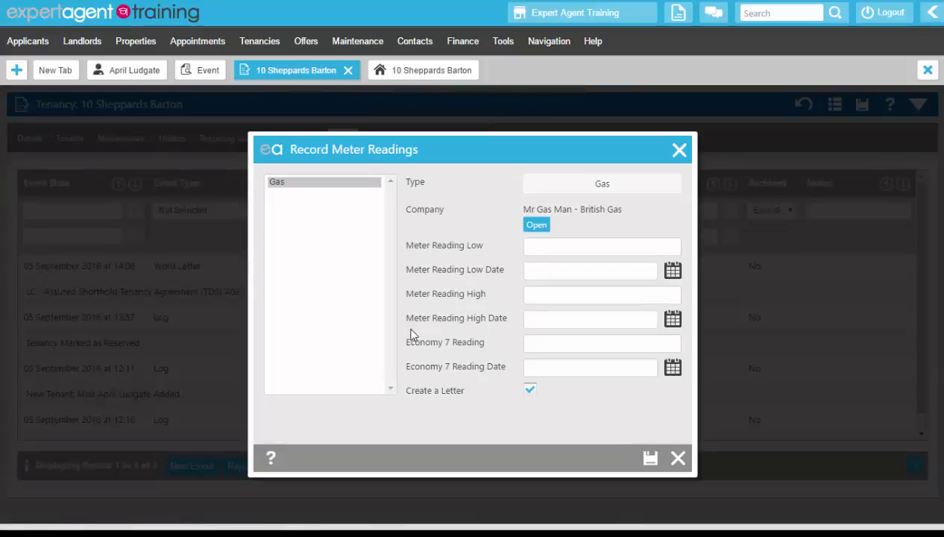
left_click(287, 187)
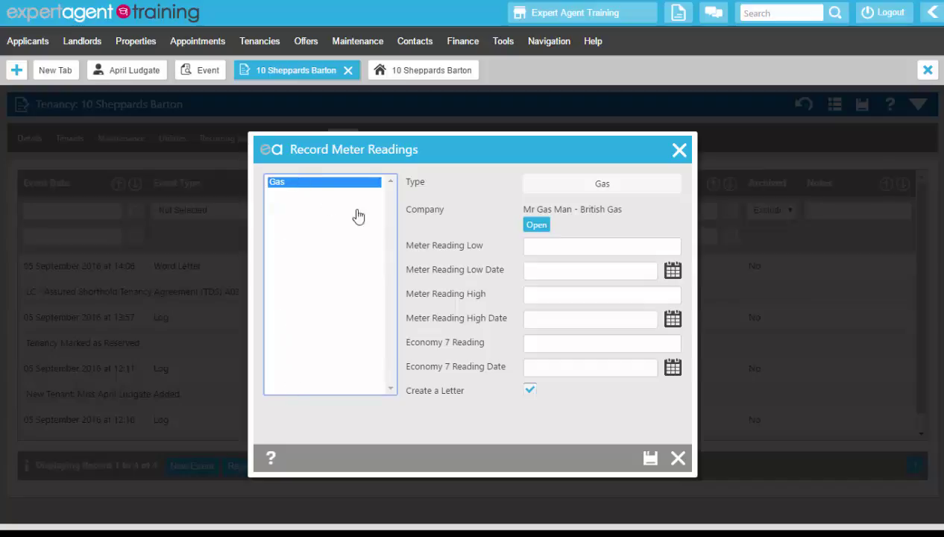
left_click(552, 252)
type("Open")
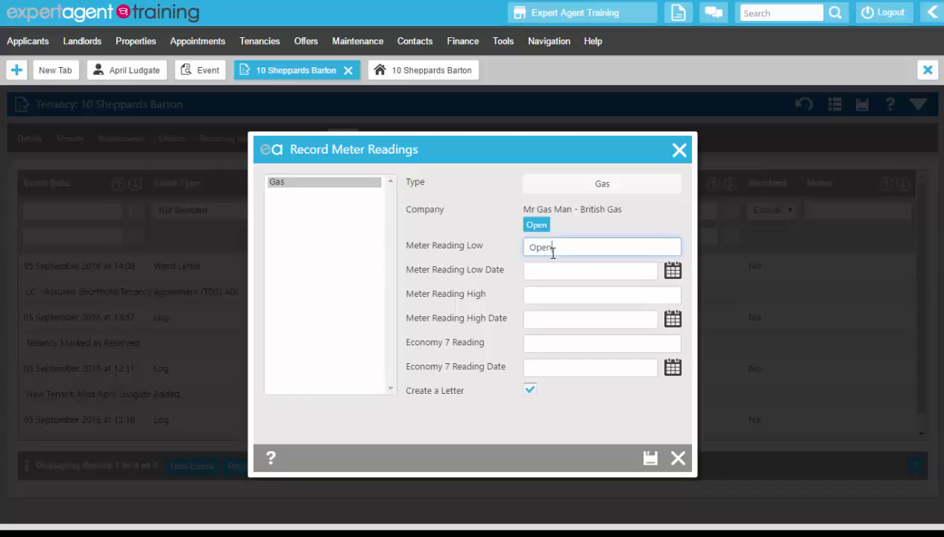
left_click(673, 273)
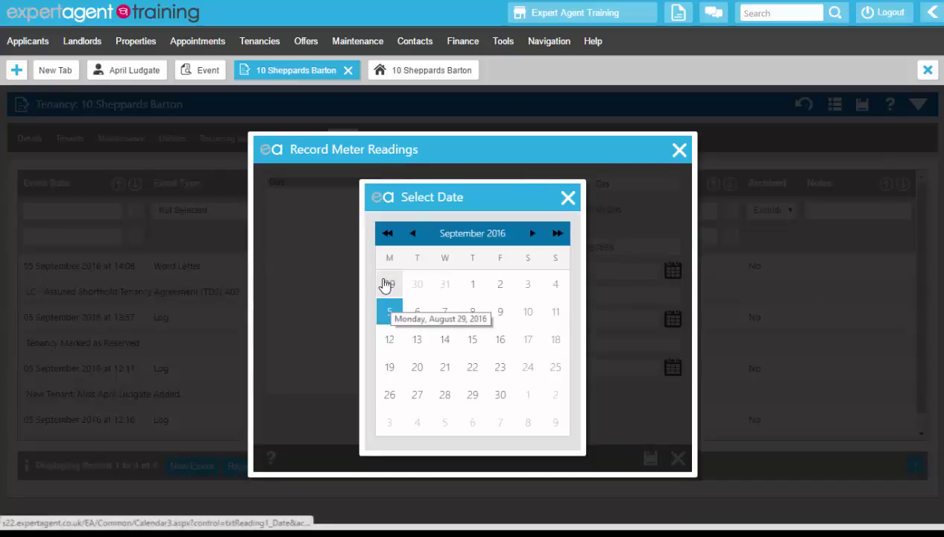
left_click(389, 313)
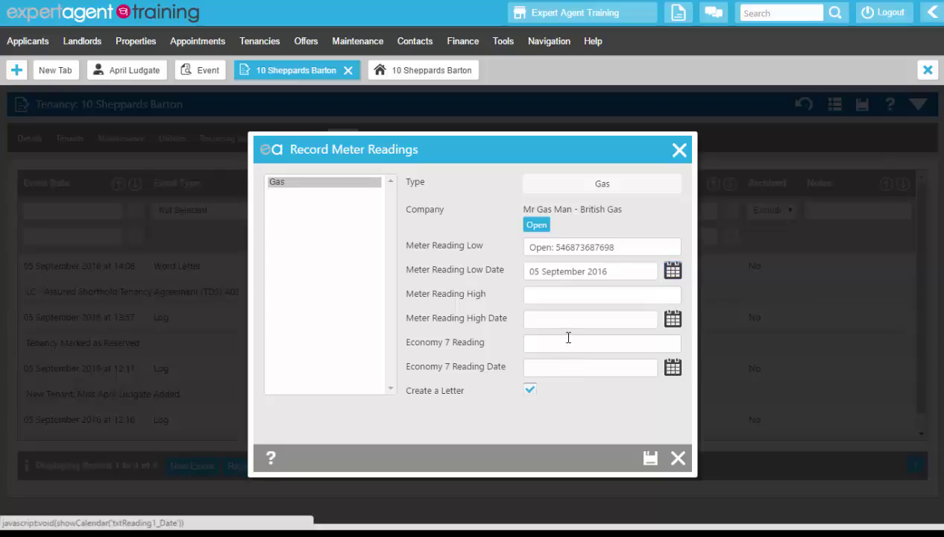
left_click(529, 389)
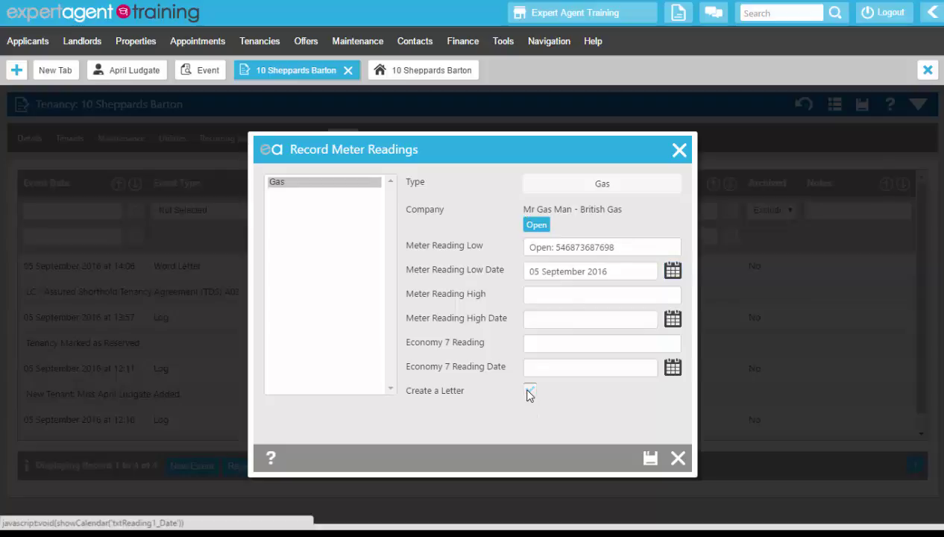
left_click(650, 459)
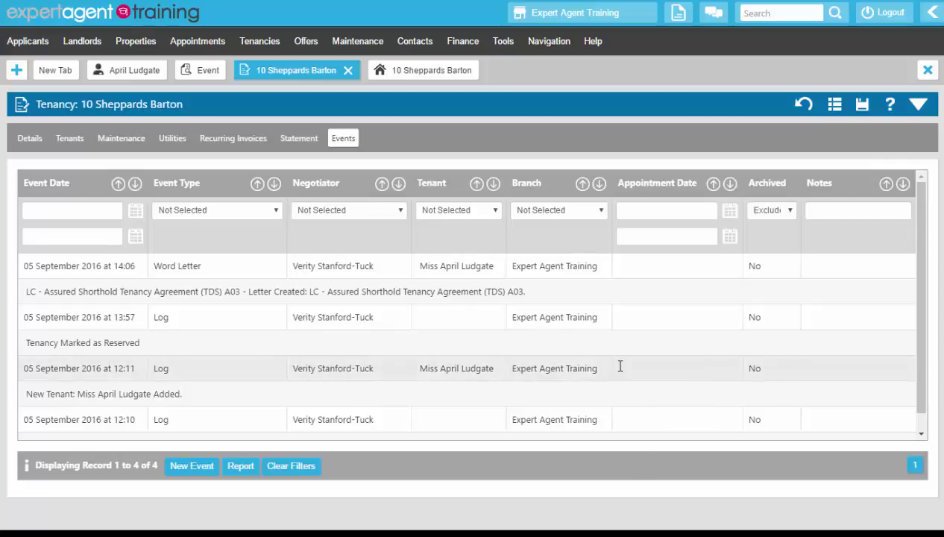
- Mark the tenancy as Let with inspection date 17 September 2016, leaving the property board unchanged
right_click(403, 142)
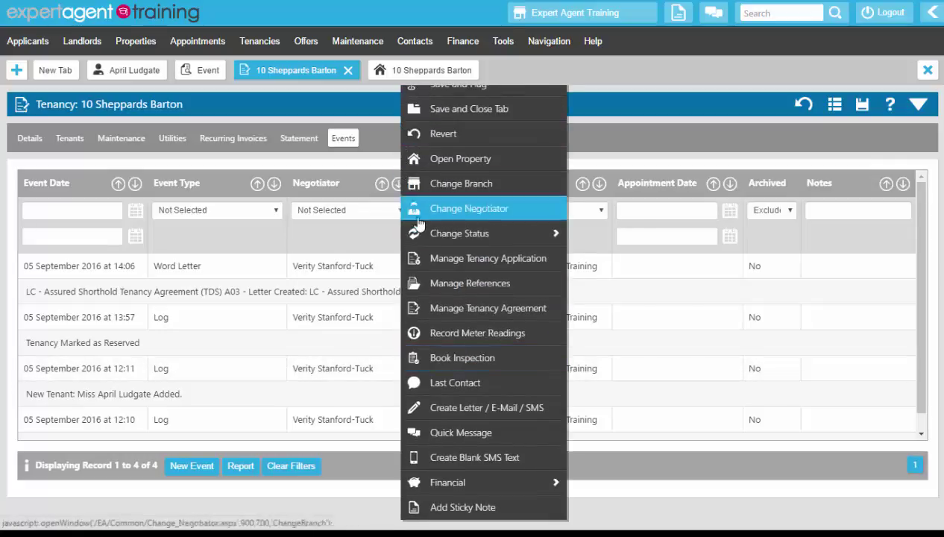
mouse_move(421, 234)
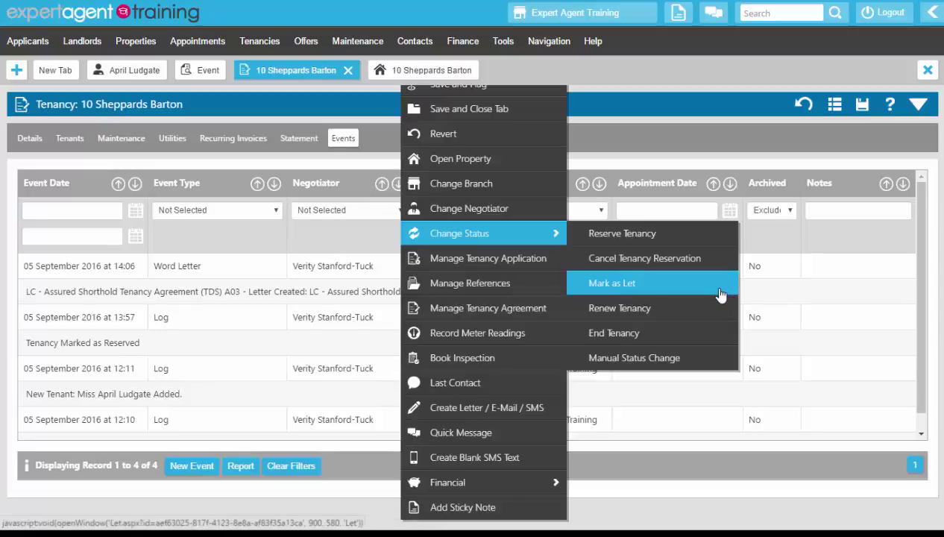
left_click(720, 295)
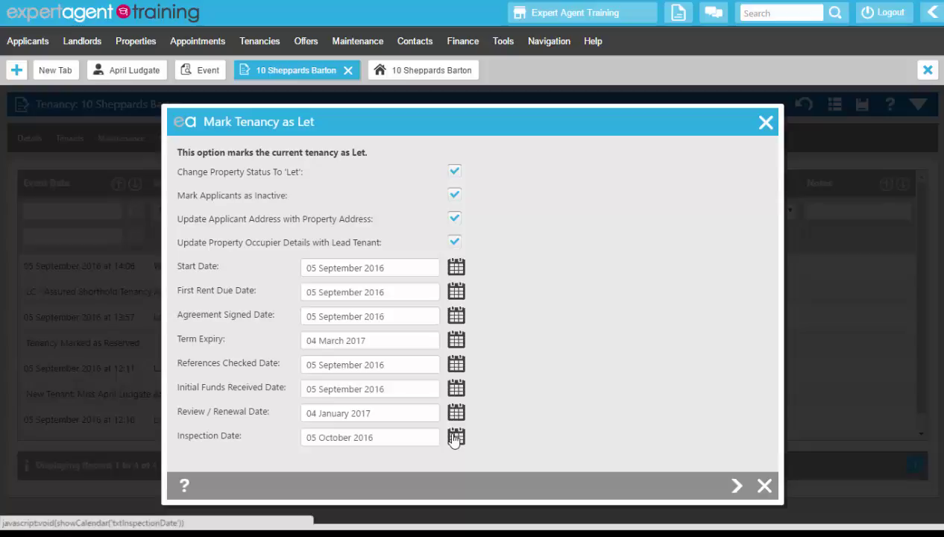
left_click(455, 437)
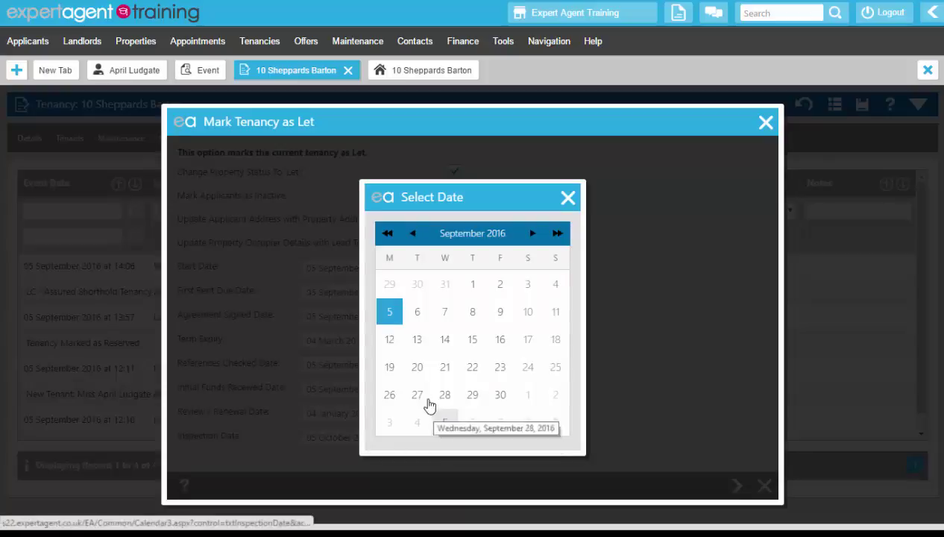
left_click(526, 339)
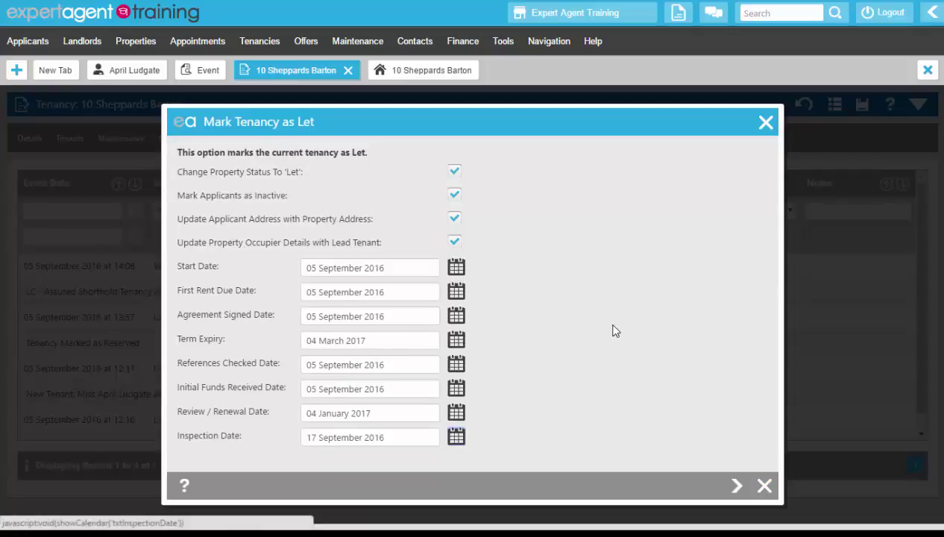
left_click(737, 487)
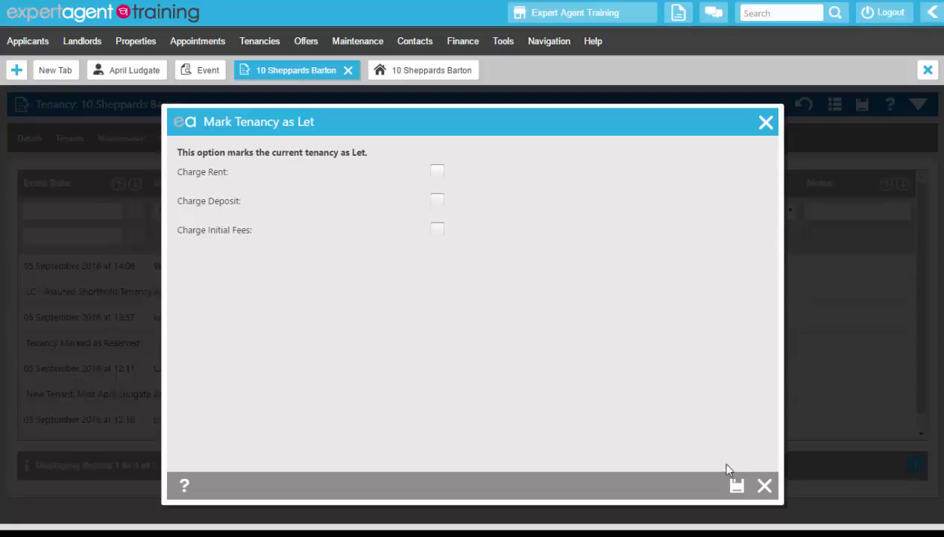
left_click(737, 486)
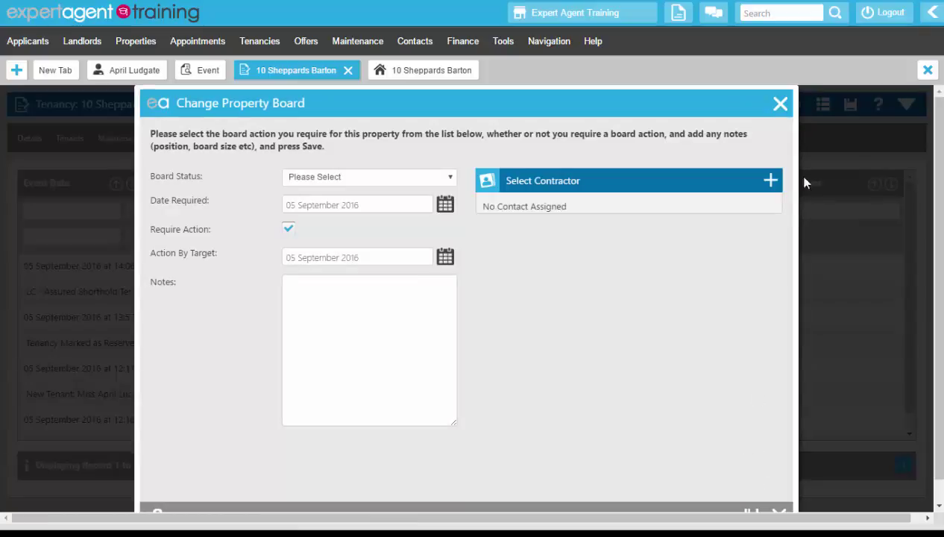
left_click(780, 106)
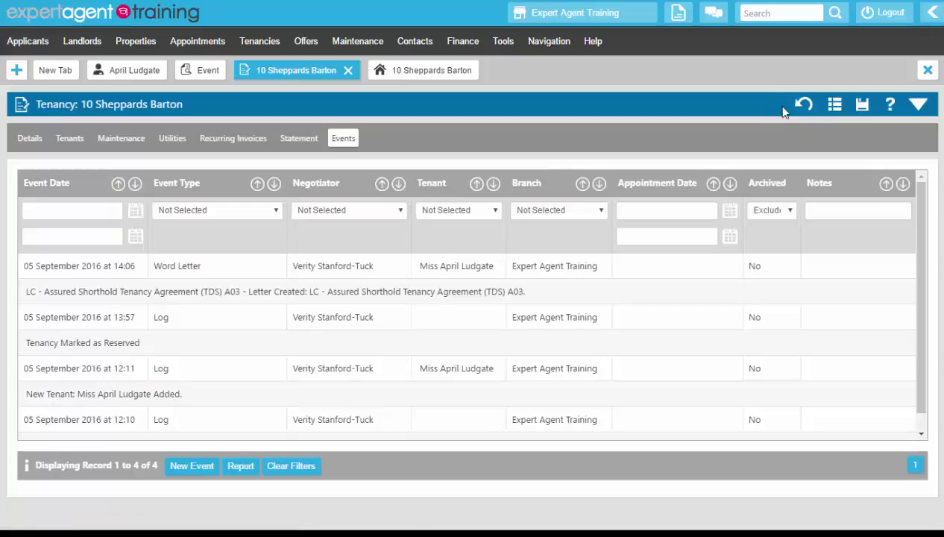
- Check the property's Access details list the new tenant as occupier, then open the tenant's applicant record
left_click(917, 104)
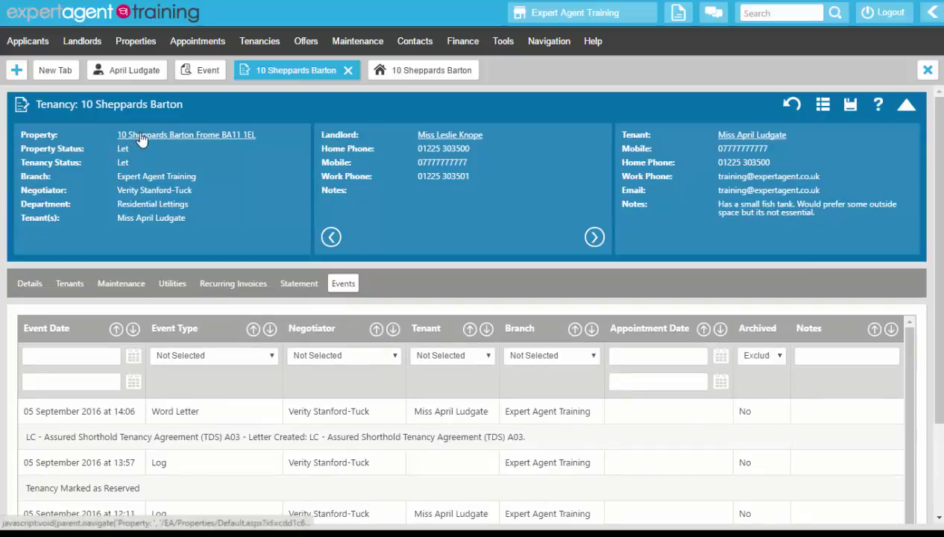
left_click(141, 135)
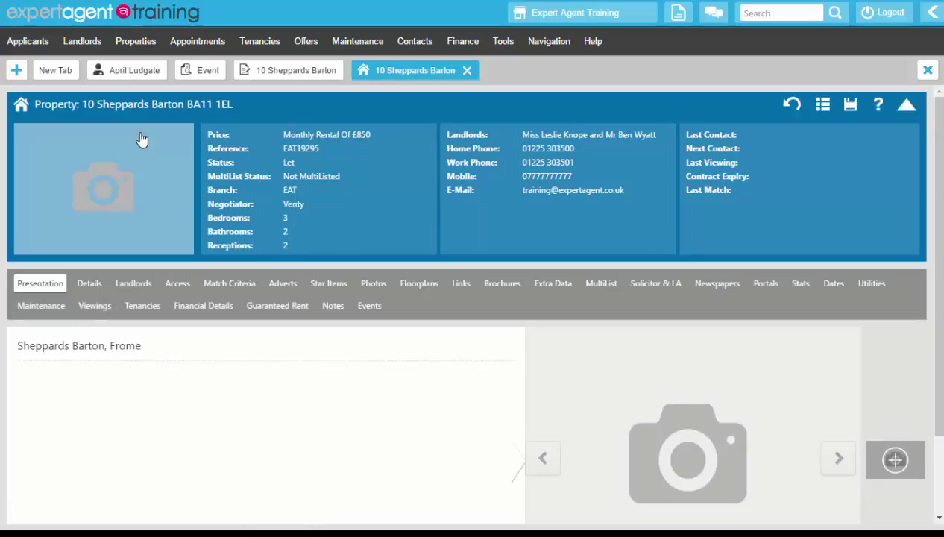
scroll(142, 140, "down", 2)
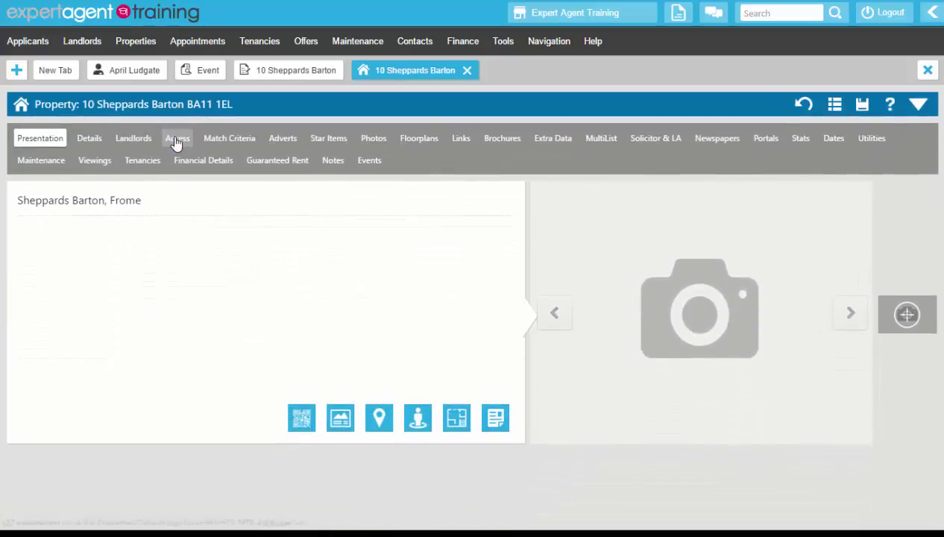
left_click(177, 138)
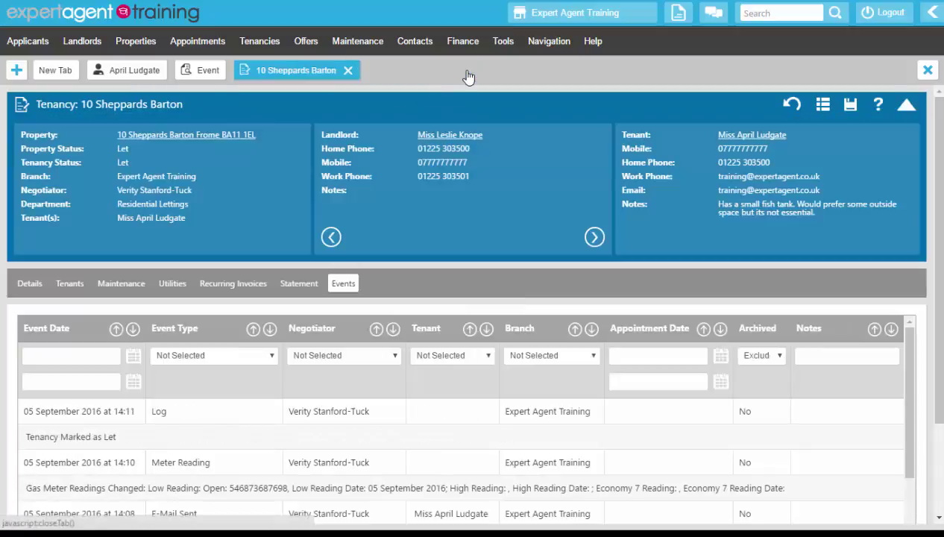
left_click(467, 71)
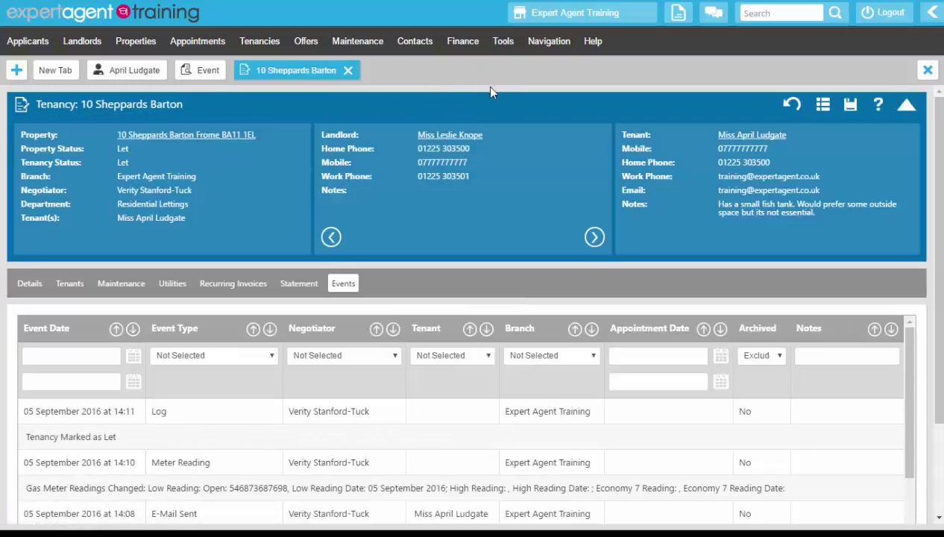
left_click(734, 140)
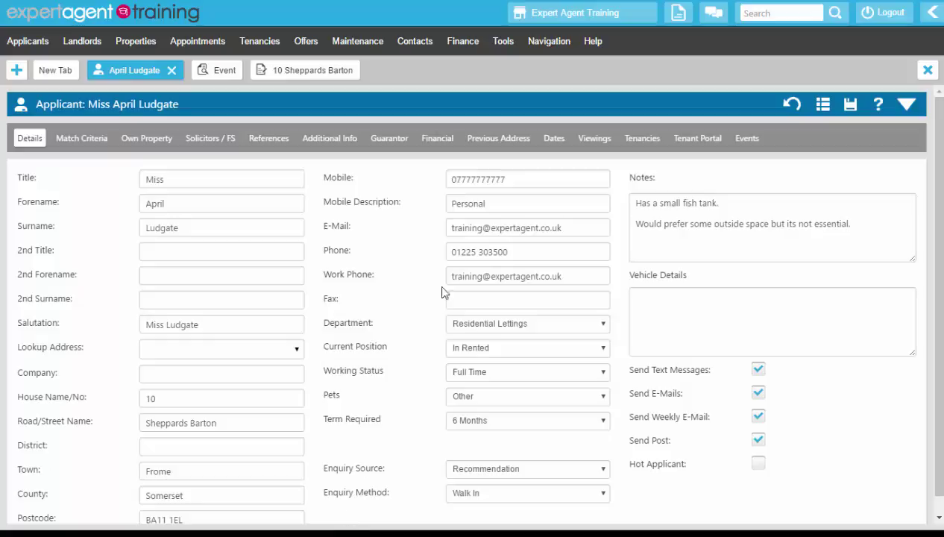
- Enter 4 years for the first previous address, save the applicant, and show the Tenant Portal details
left_click(492, 142)
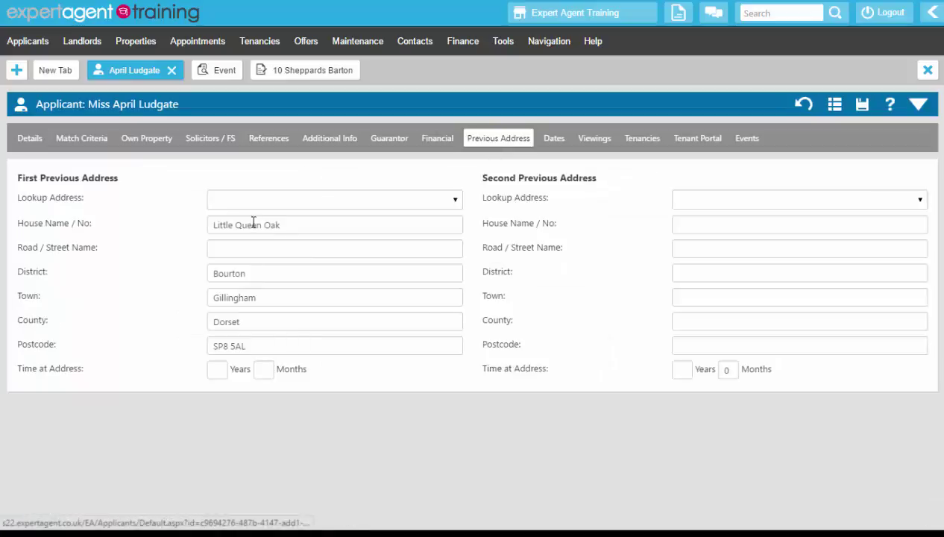
left_click(215, 370)
type("4")
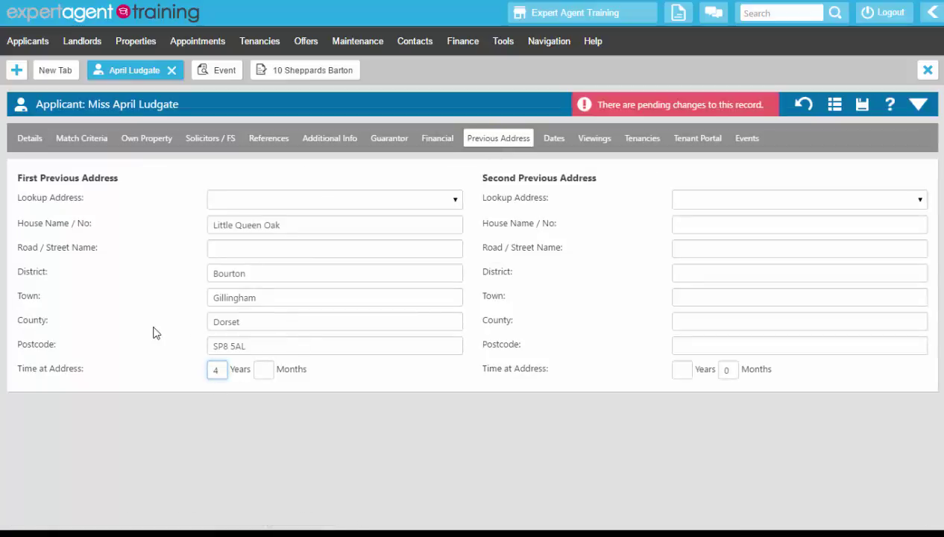
left_click(920, 104)
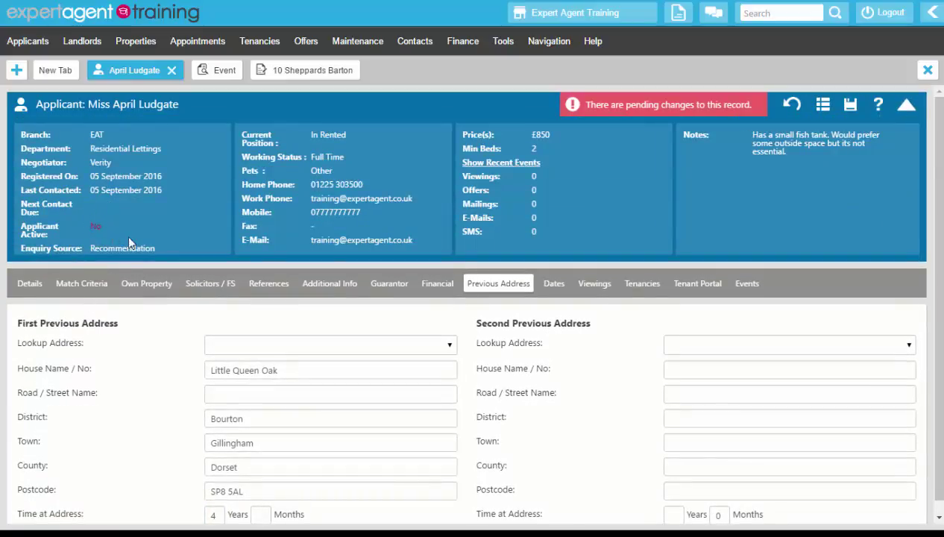
left_click(850, 106)
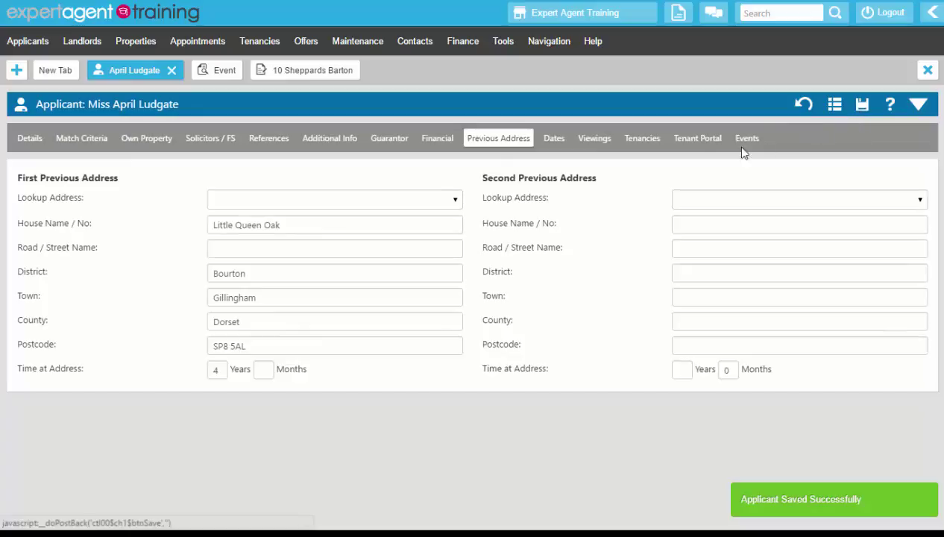
left_click(710, 149)
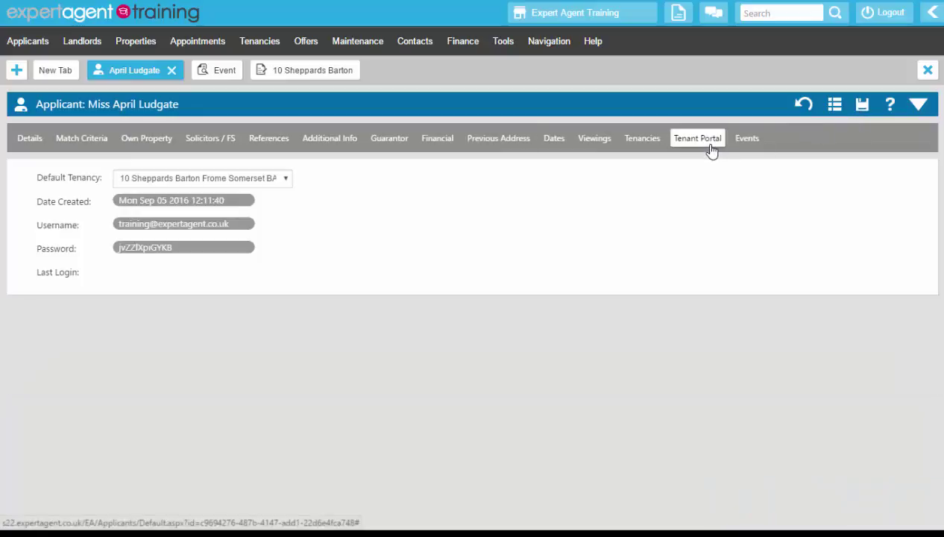
left_click(261, 79)
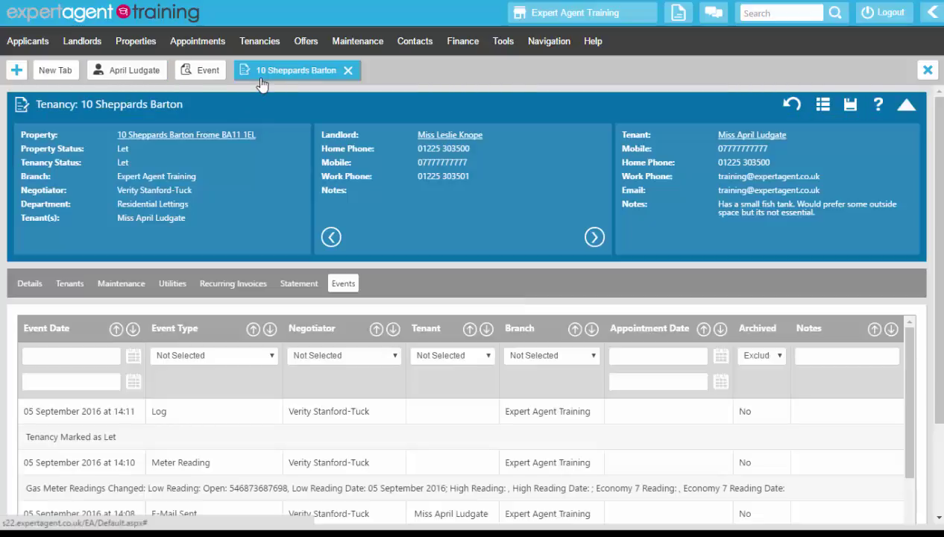
right_click(398, 186)
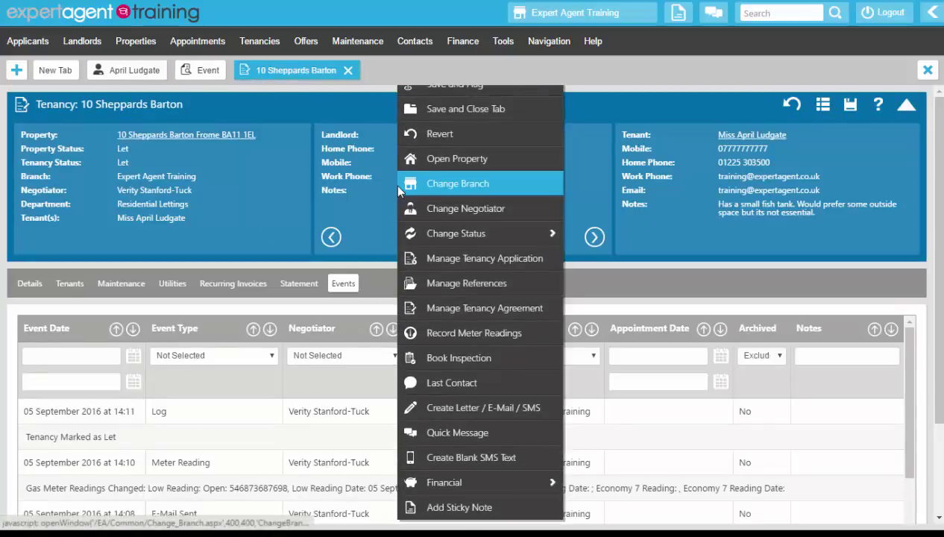
left_click(421, 261)
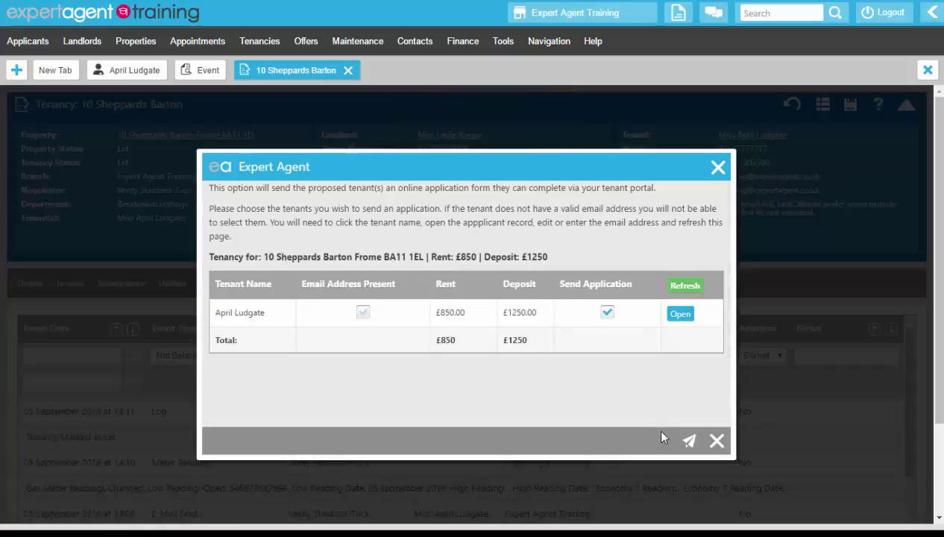
left_click(688, 442)
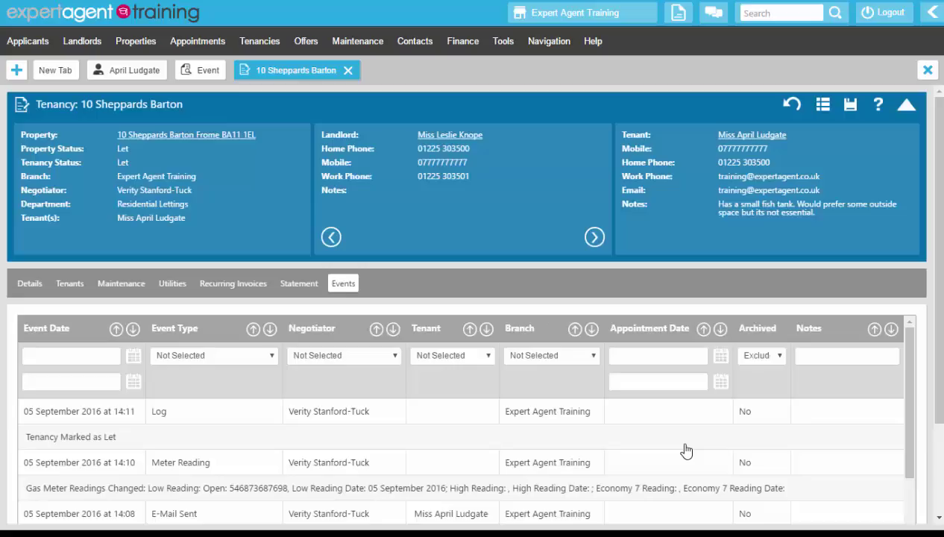